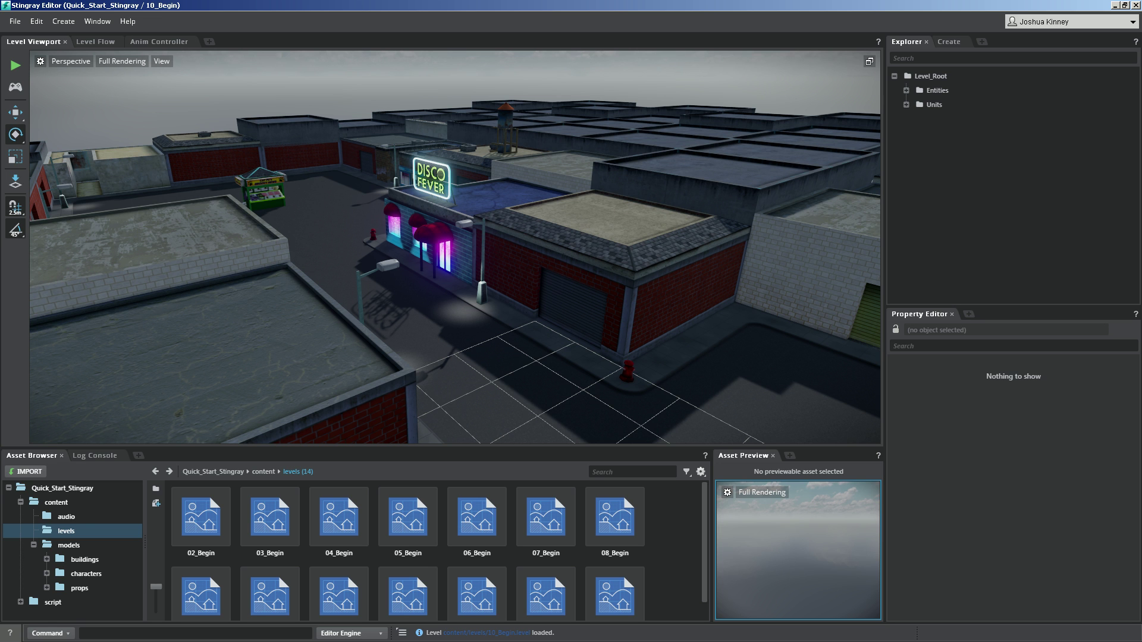
# Step: Clear all asset type filters so the levels folder lists all 14 level assets
pyautogui.click(666, 473)
pyautogui.click(687, 473)
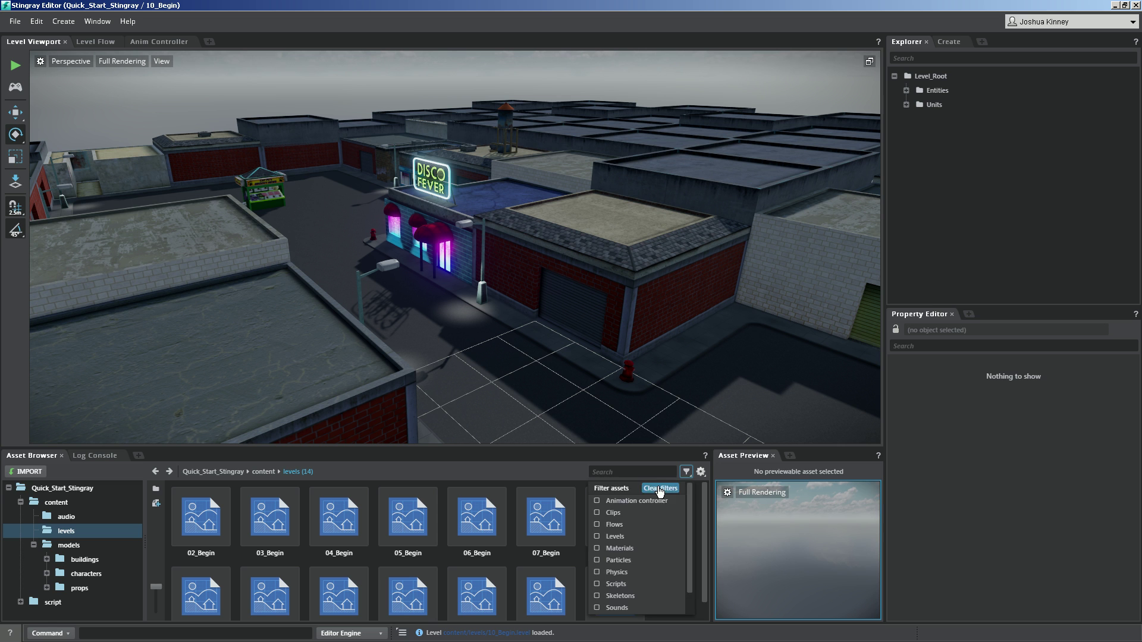
pyautogui.click(656, 494)
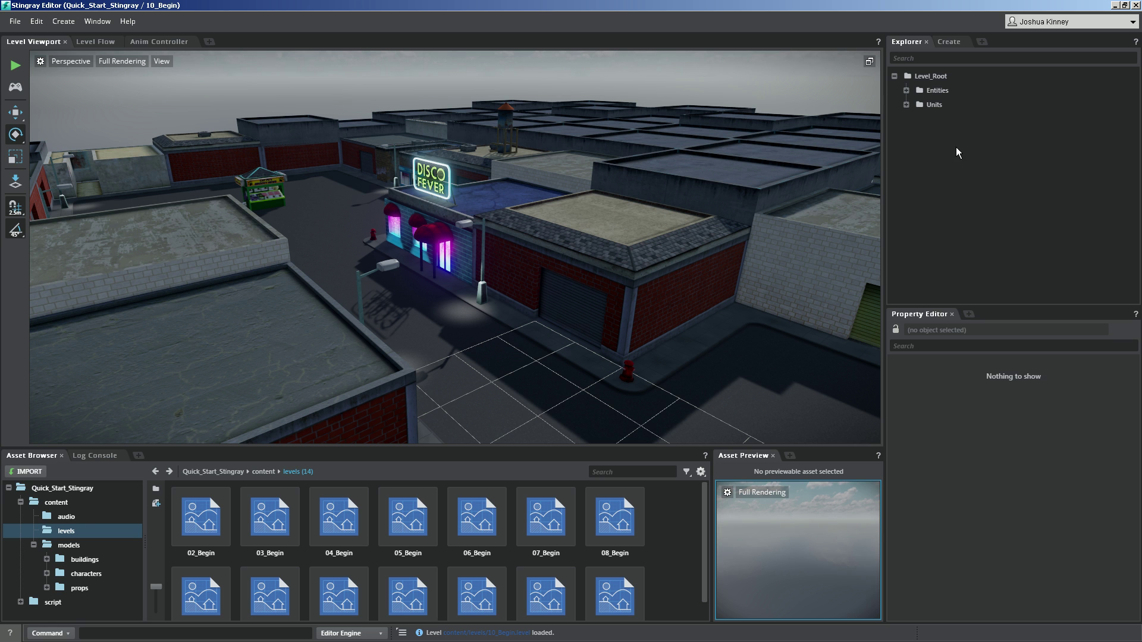
# Step: Select midday_shading_environment under Entities, then orbit the view up to the sky and back down
pyautogui.click(906, 91)
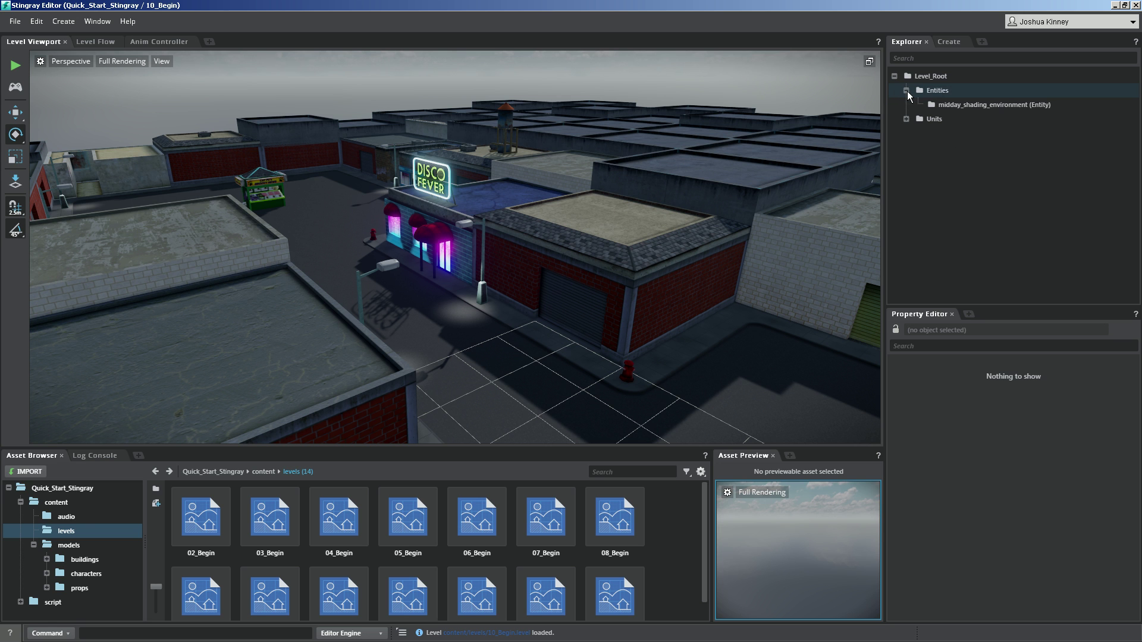
pyautogui.click(961, 107)
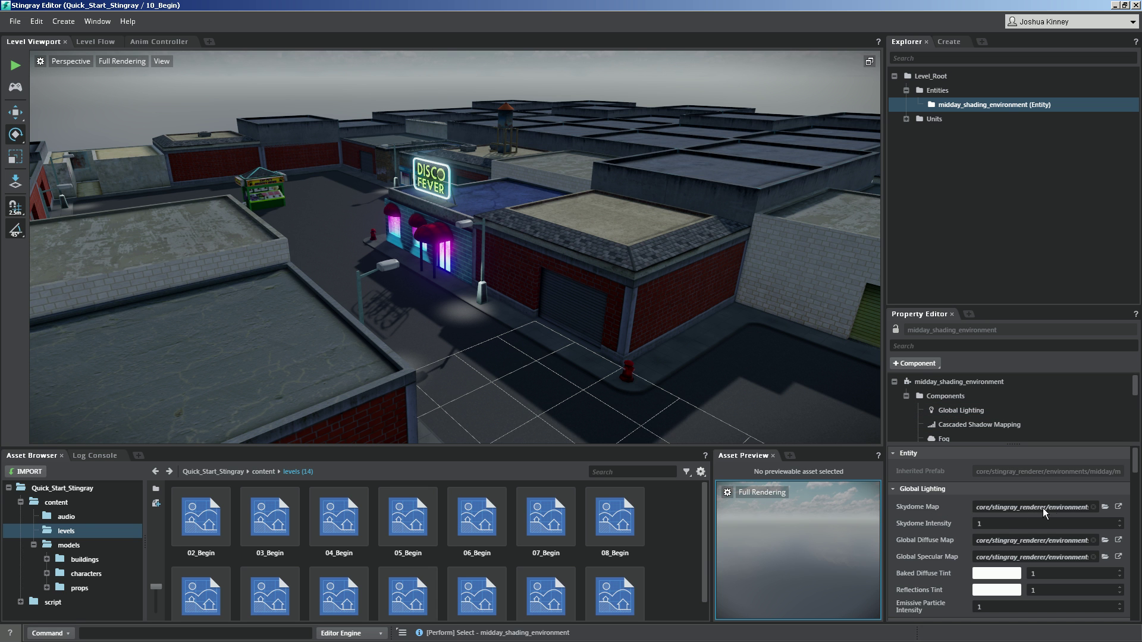
pyautogui.moveTo(605, 270); pyautogui.dragTo(520, 125, button='right')
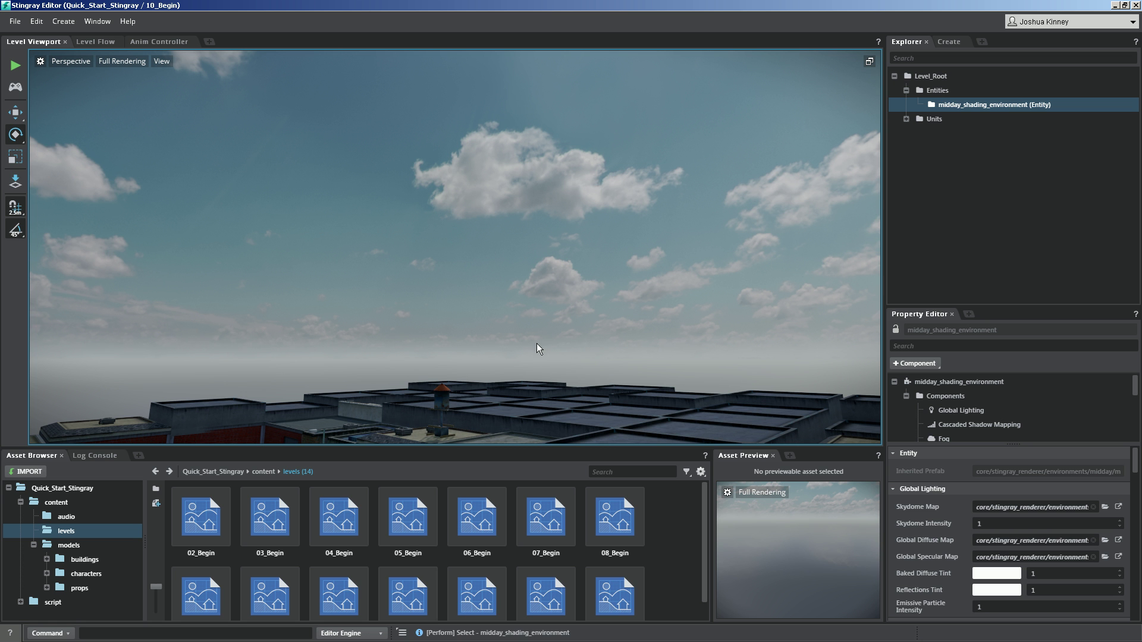
pyautogui.moveTo(538, 349); pyautogui.dragTo(524, 296, button='right')
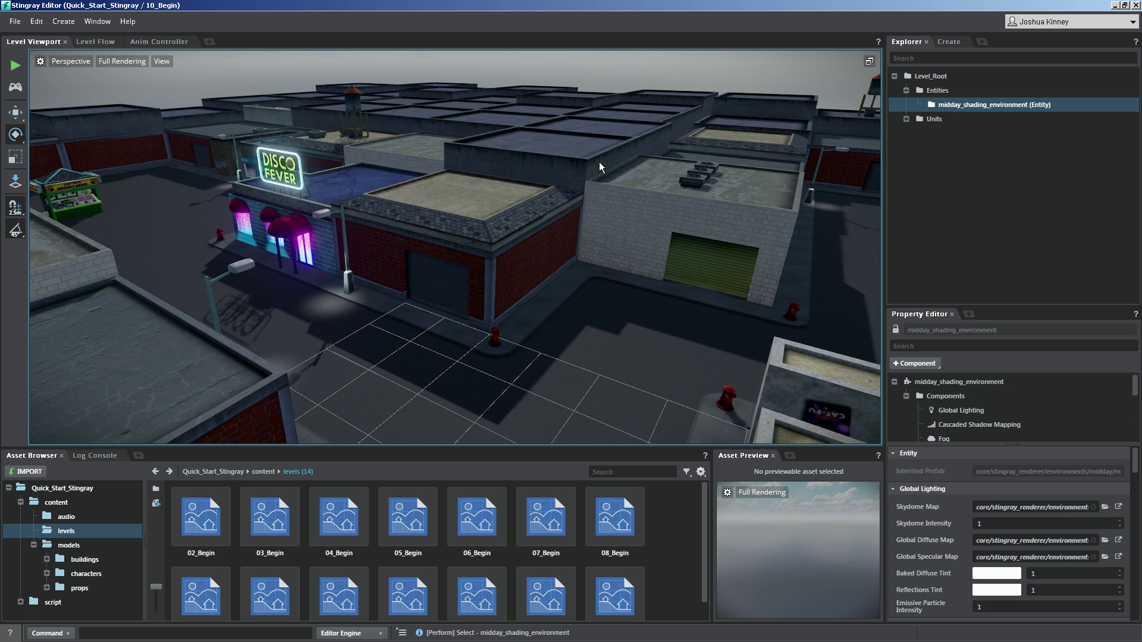
# Step: Set the Skydome Map to core/editor_slave/units/skydome/skybox_black, making the sky black
pyautogui.click(1105, 508)
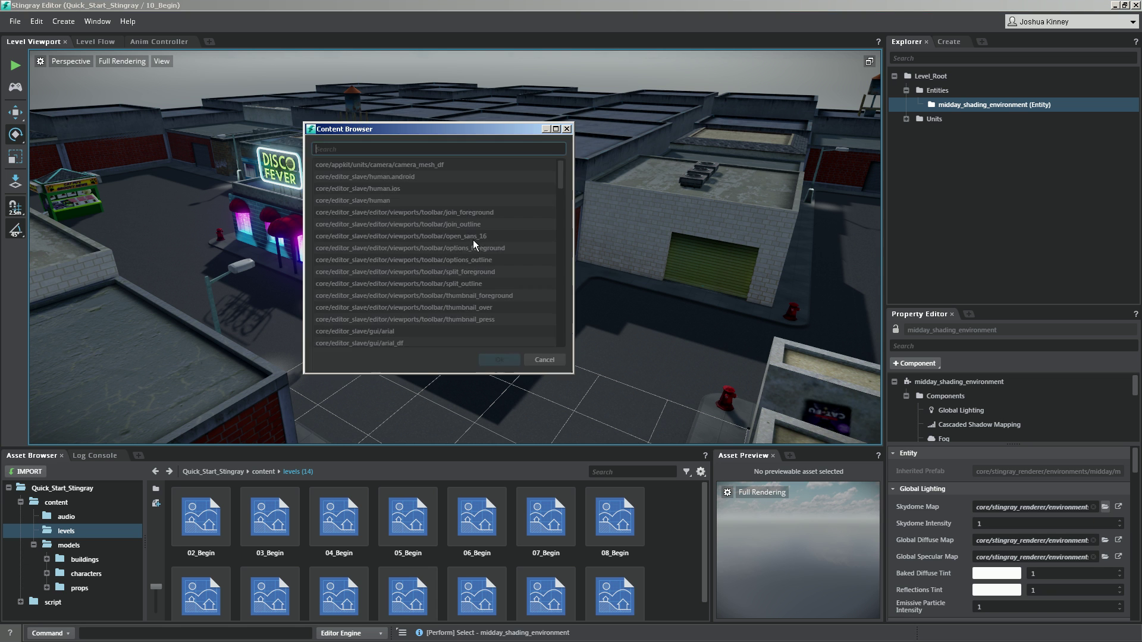
pyautogui.write('sky')
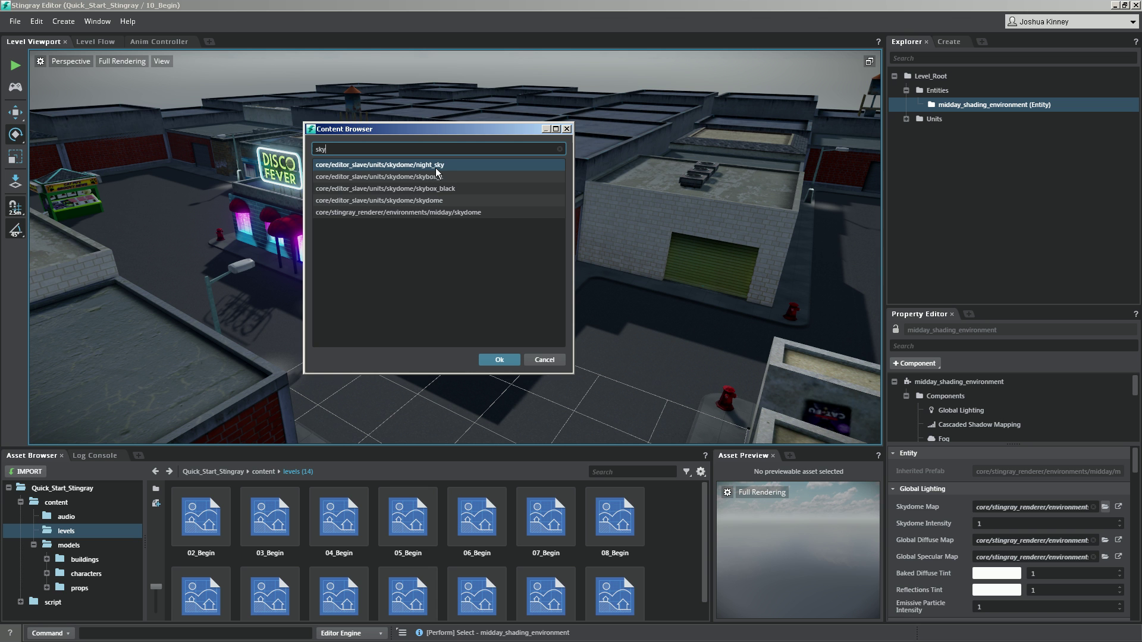
pyautogui.click(423, 199)
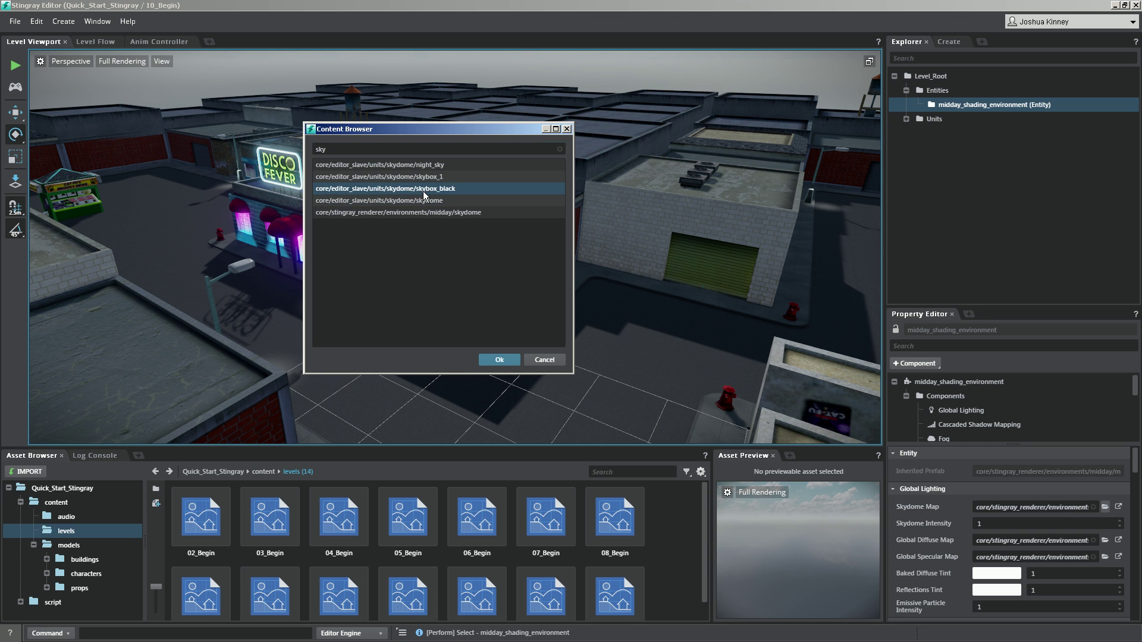
pyautogui.click(491, 360)
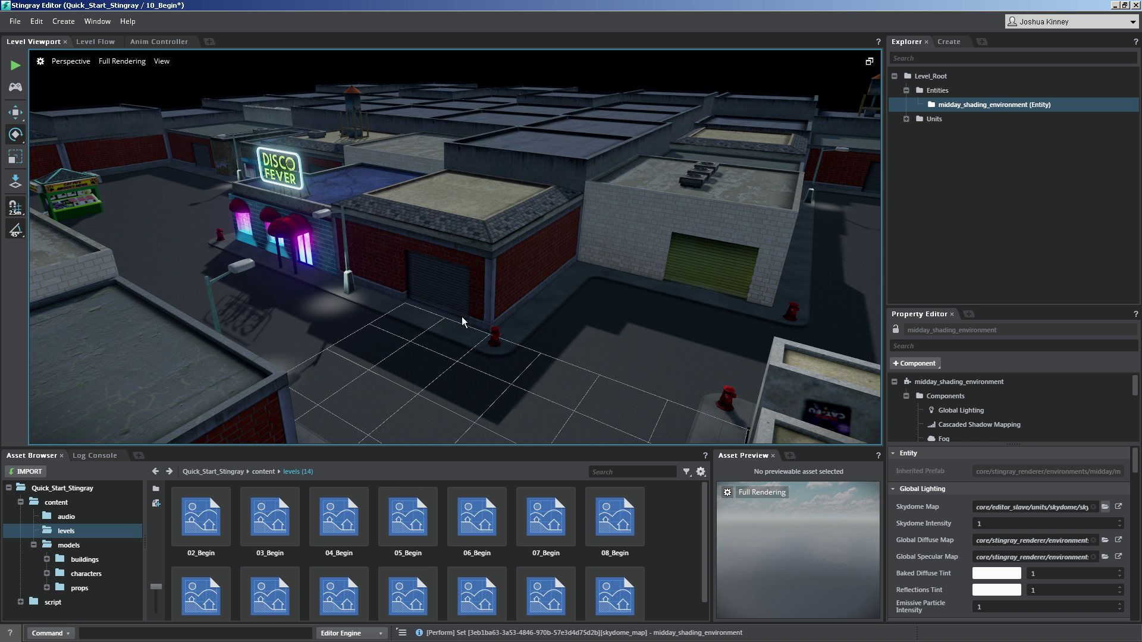
pyautogui.keyDown('alt'); pyautogui.moveTo(462, 293); pyautogui.dragTo(459, 291); pyautogui.keyUp('alt')
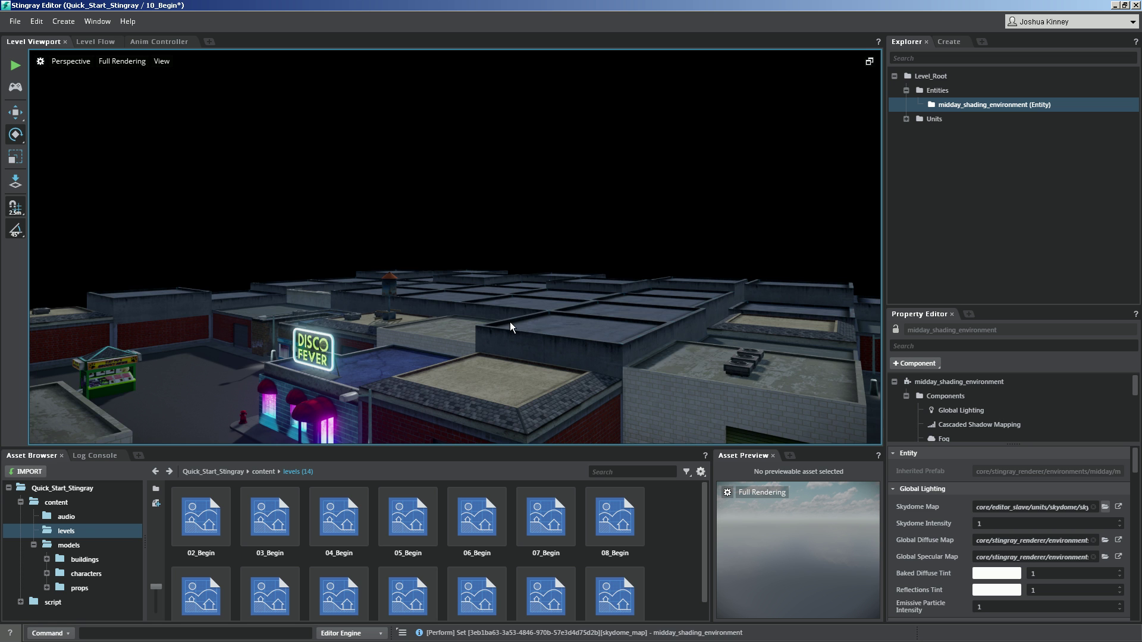
pyautogui.keyDown('alt'); pyautogui.moveTo(509, 322); pyautogui.dragTo(246, 256); pyautogui.keyUp('alt')
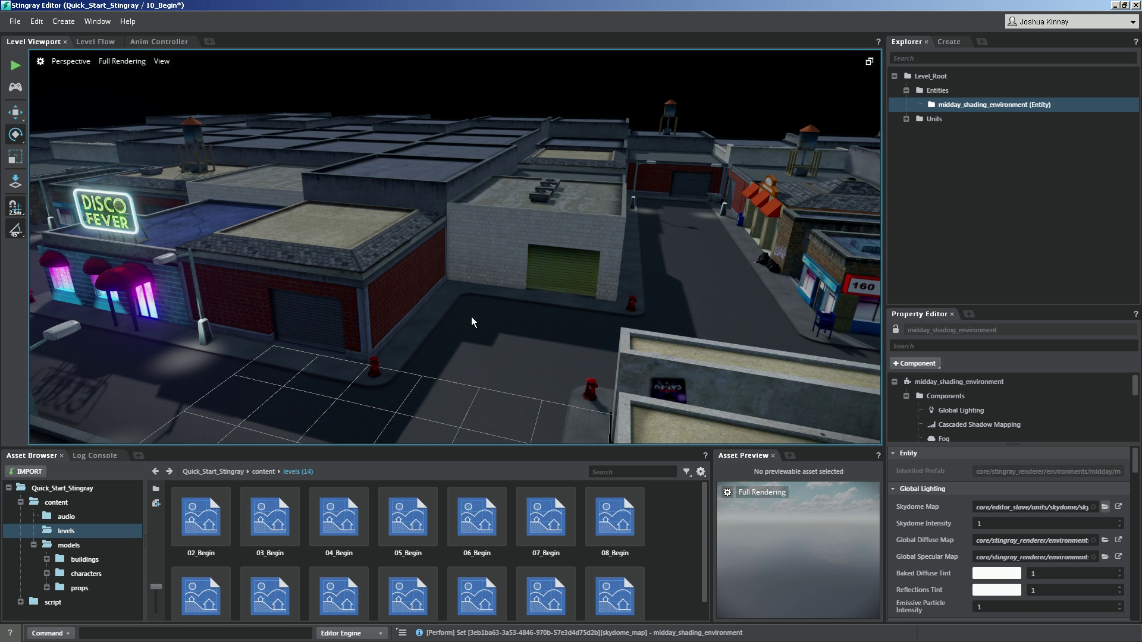
# Step: Select the light bulb unit and show its light component's properties
pyautogui.keyDown('alt'); pyautogui.moveTo(478, 295); pyautogui.dragTo(490, 325); pyautogui.keyUp('alt')
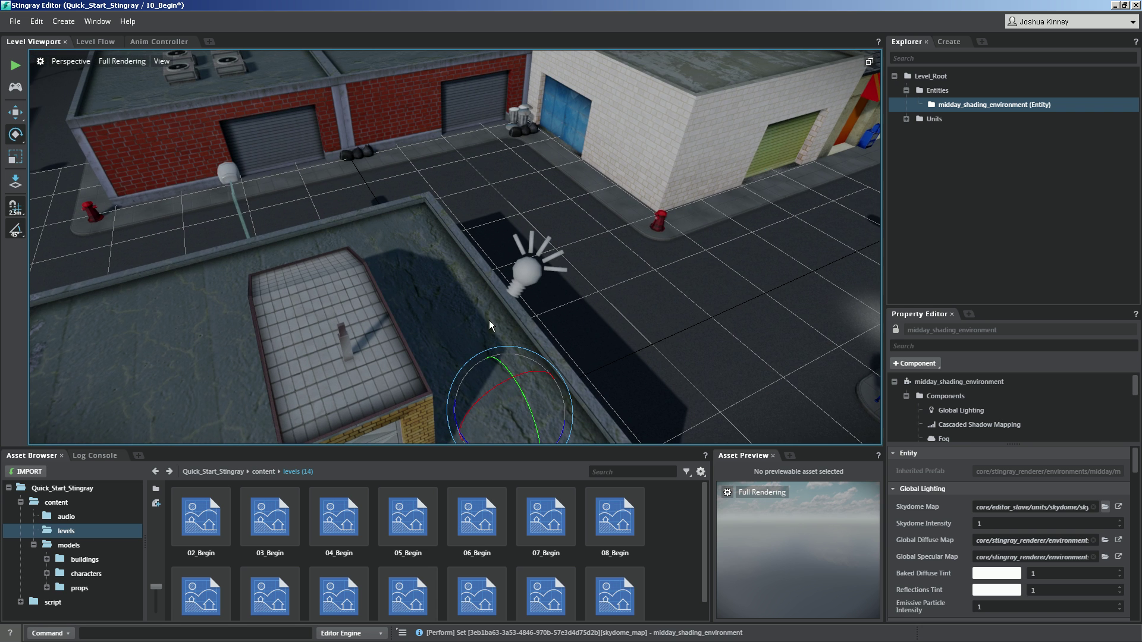
pyautogui.click(523, 269)
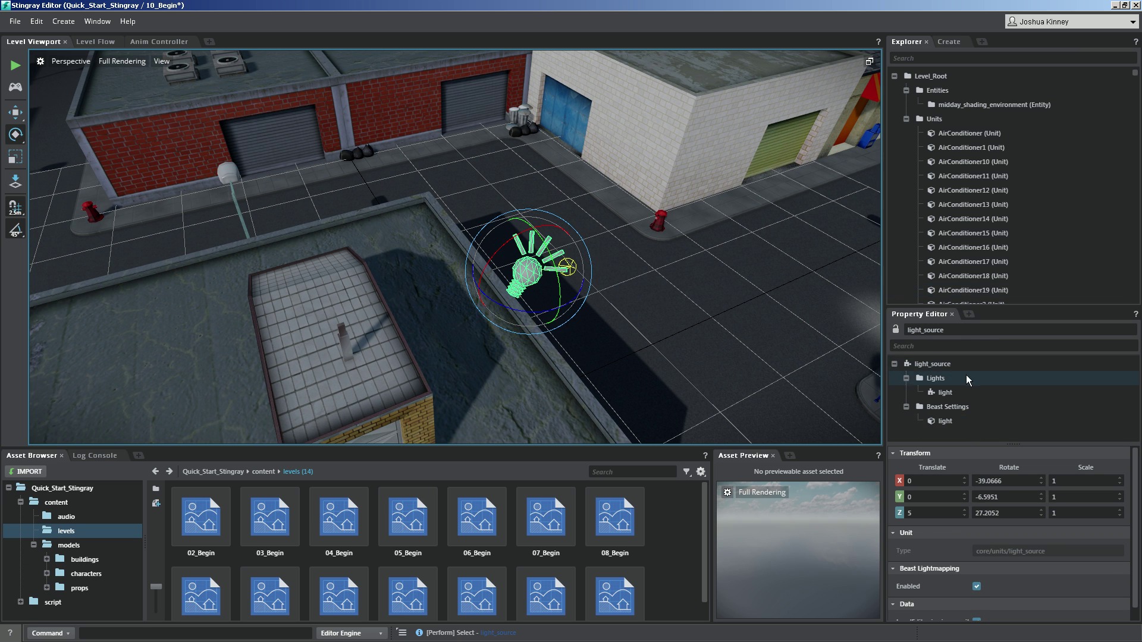
pyautogui.click(945, 393)
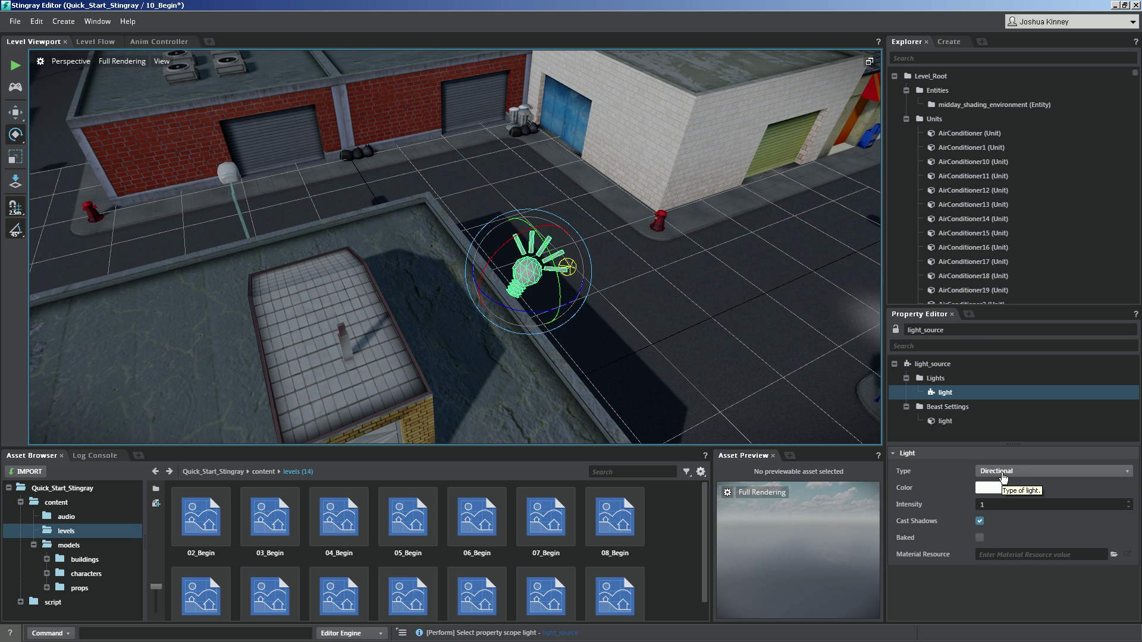
# Step: Give the directional light a pale cyan colour and Intensity 0.2
pyautogui.click(989, 490)
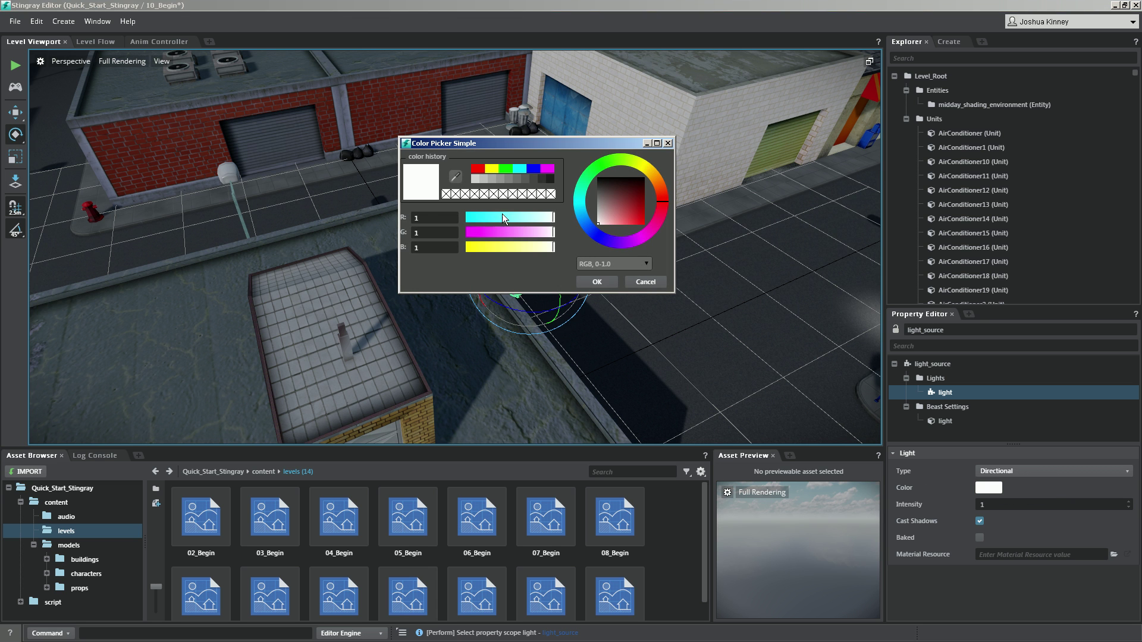
pyautogui.moveTo(504, 219)
pyautogui.mouseDown()
pyautogui.moveTo(486, 221)
pyautogui.moveTo(498, 225)
pyautogui.mouseUp()
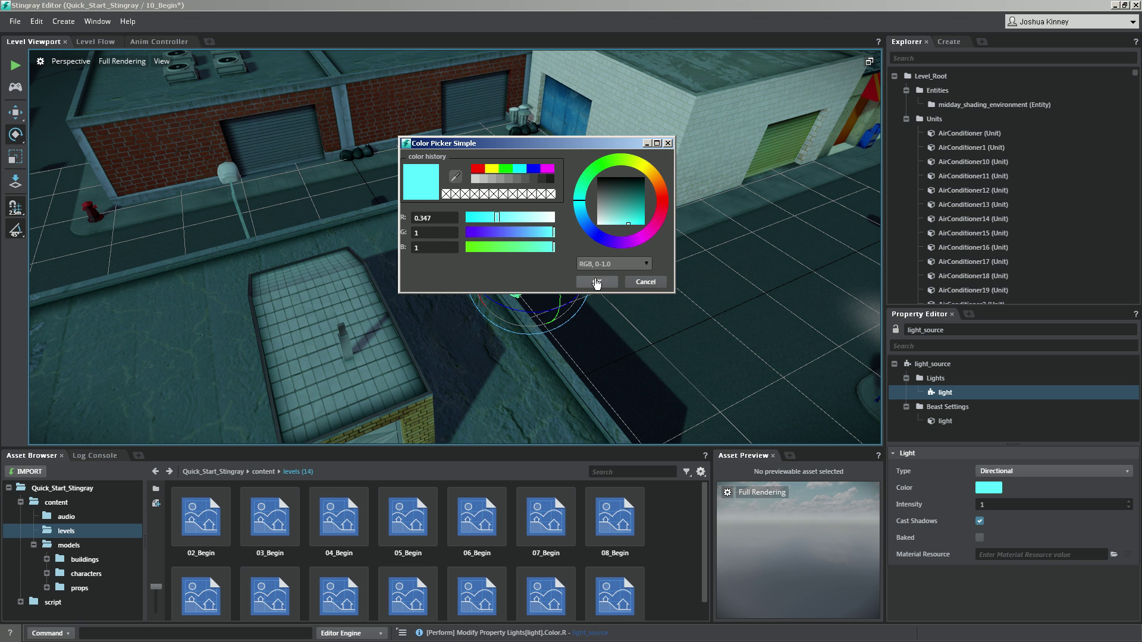
pyautogui.click(596, 283)
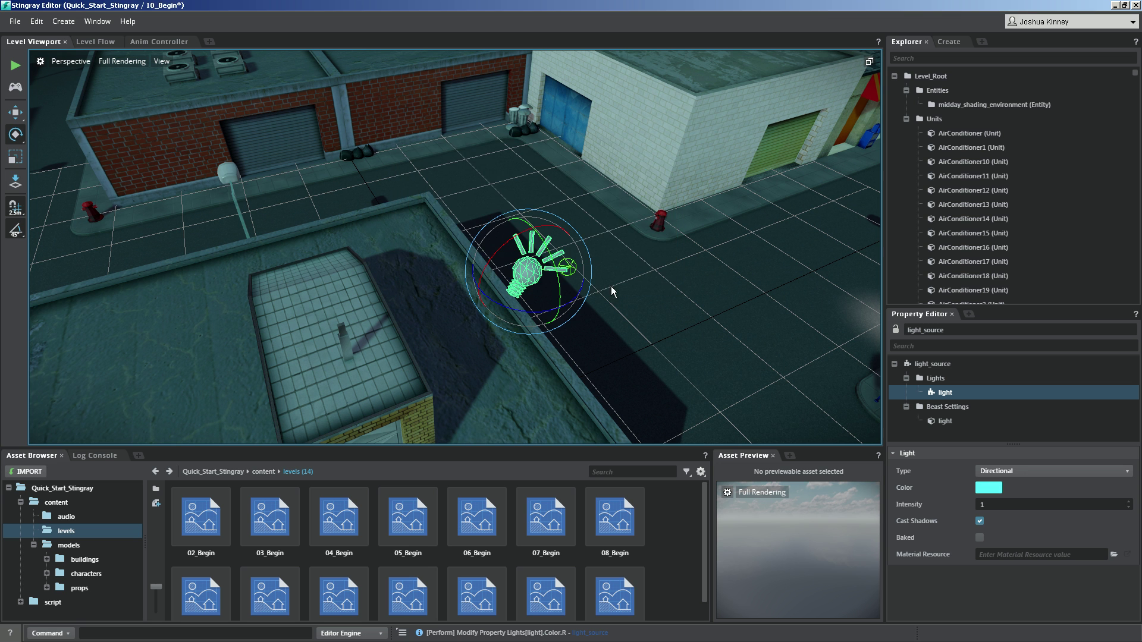
pyautogui.doubleClick(1001, 510)
pyautogui.write('.')
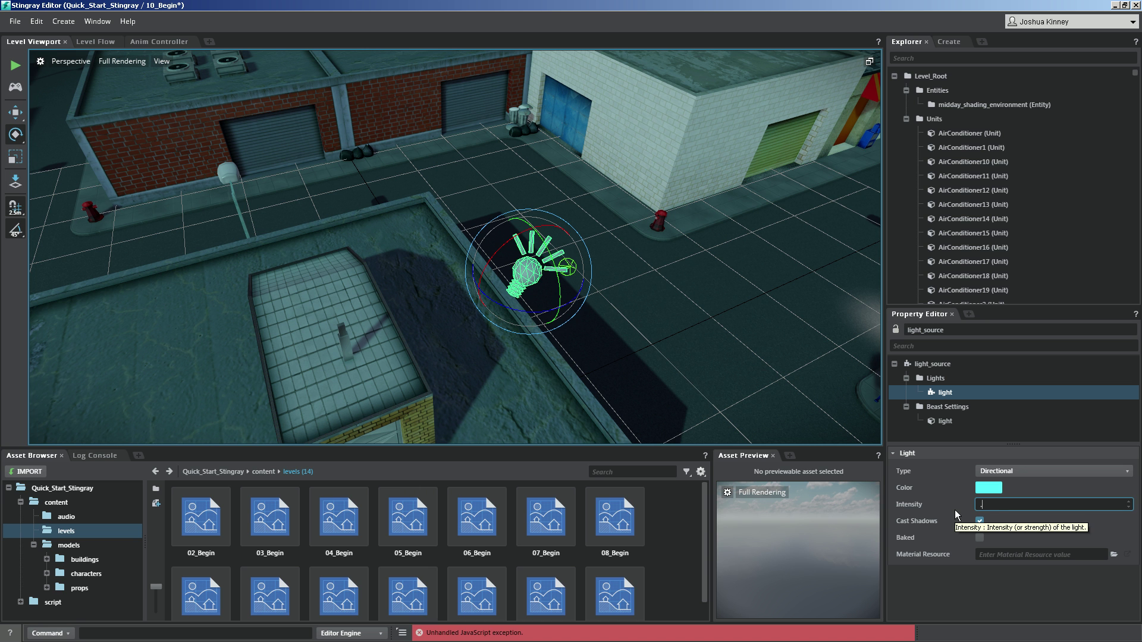
pyautogui.write('2')
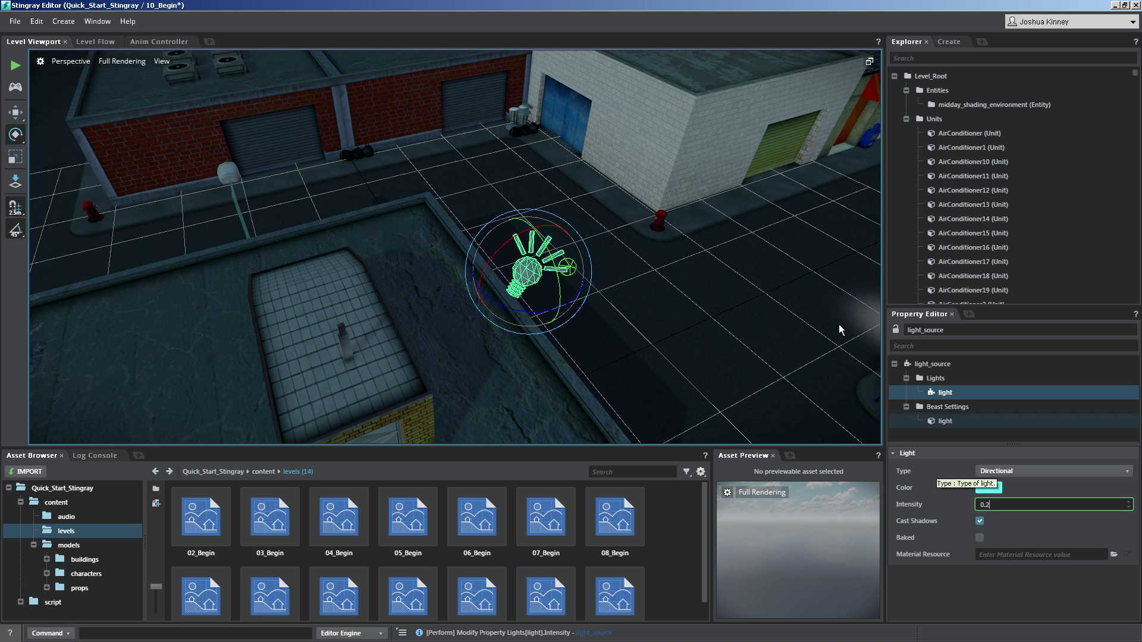
pyautogui.keyDown('alt'); pyautogui.moveTo(692, 269); pyautogui.dragTo(573, 369); pyautogui.keyUp('alt')
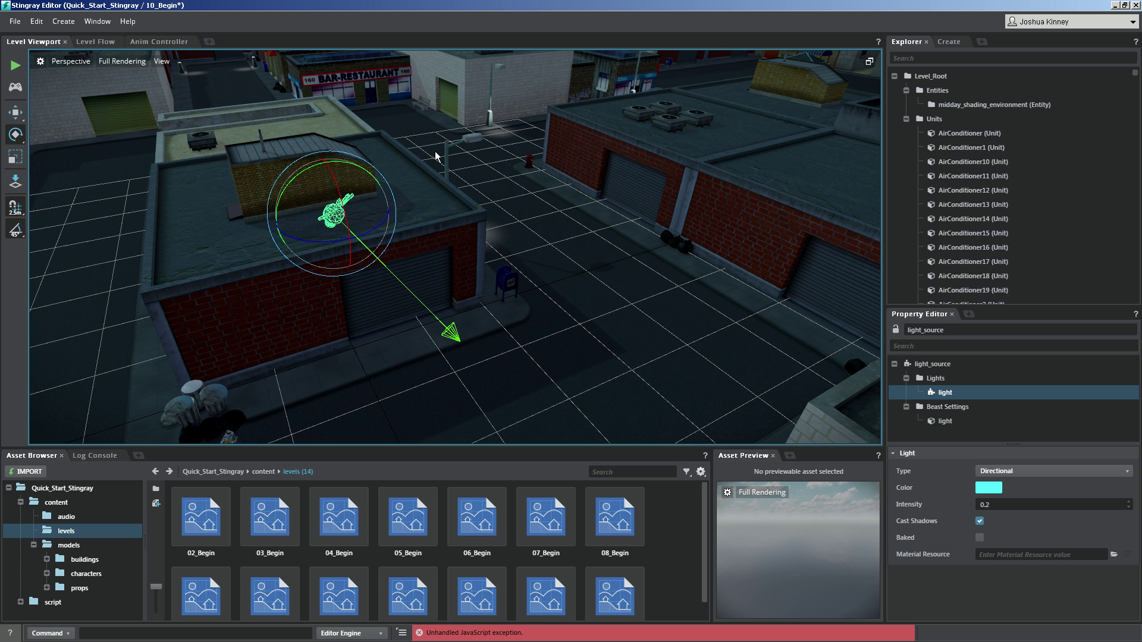
pyautogui.click(982, 521)
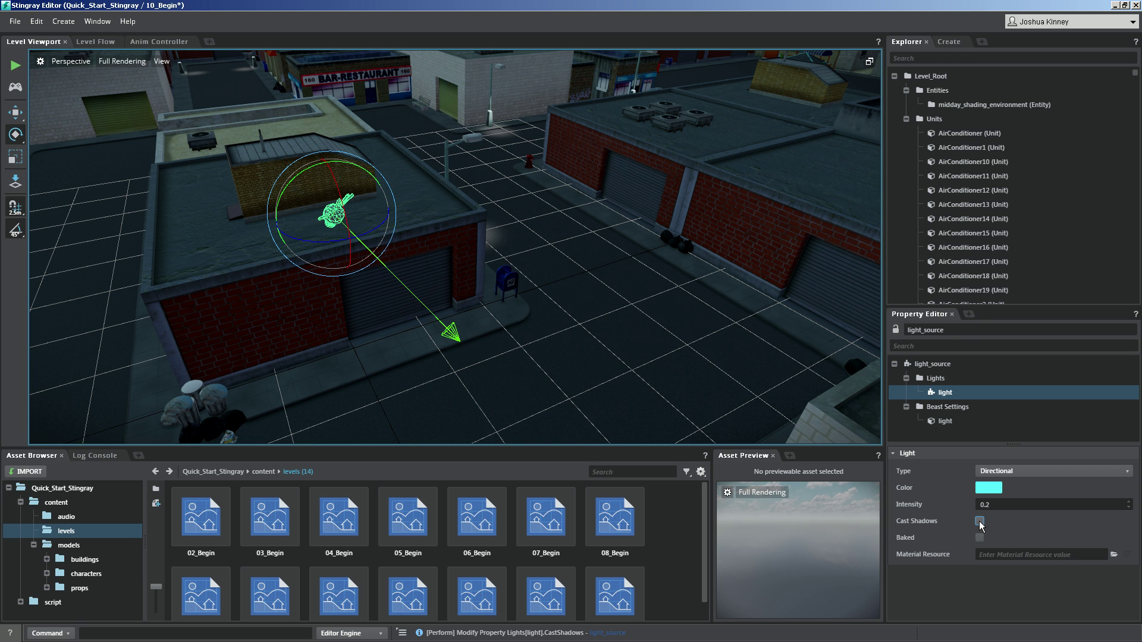
pyautogui.click(980, 522)
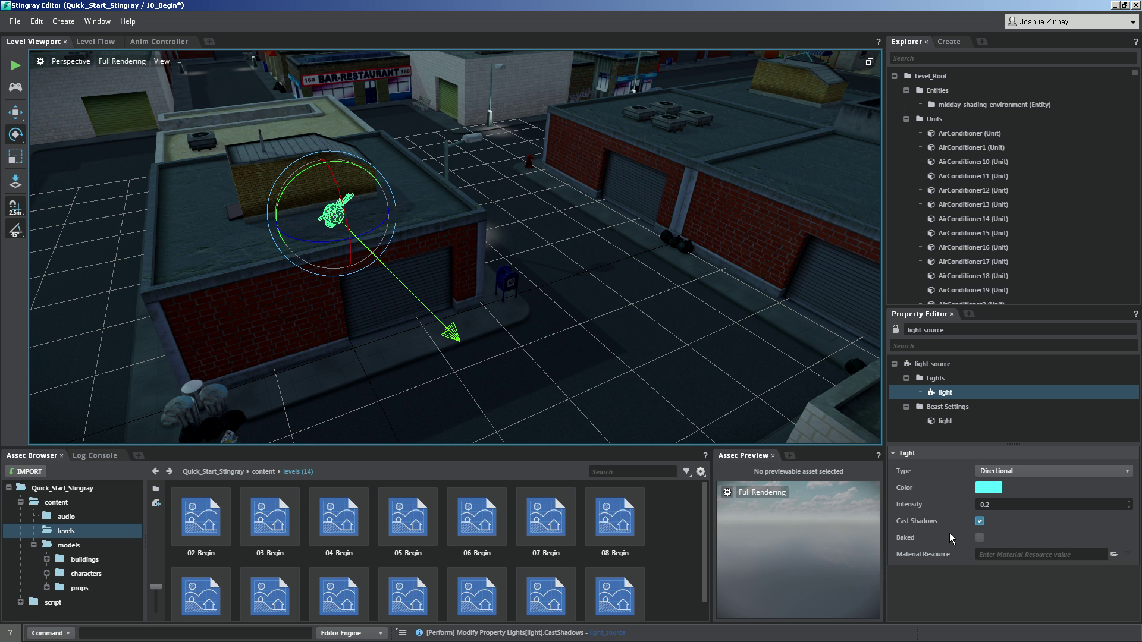
pyautogui.moveTo(950, 538)
pyautogui.click(980, 537)
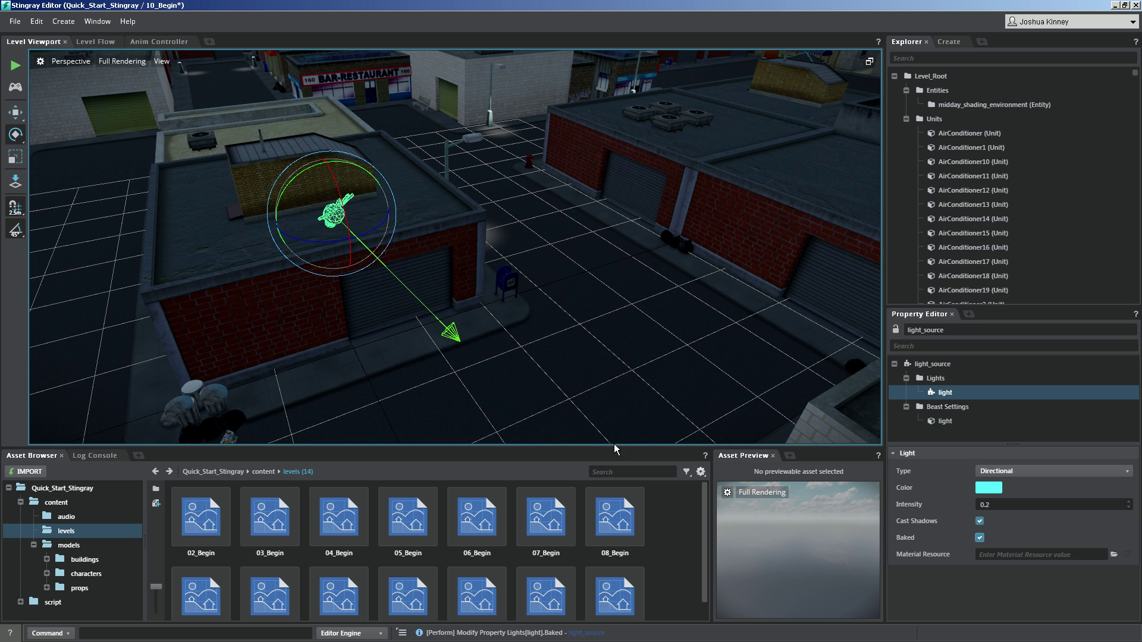
pyautogui.click(980, 538)
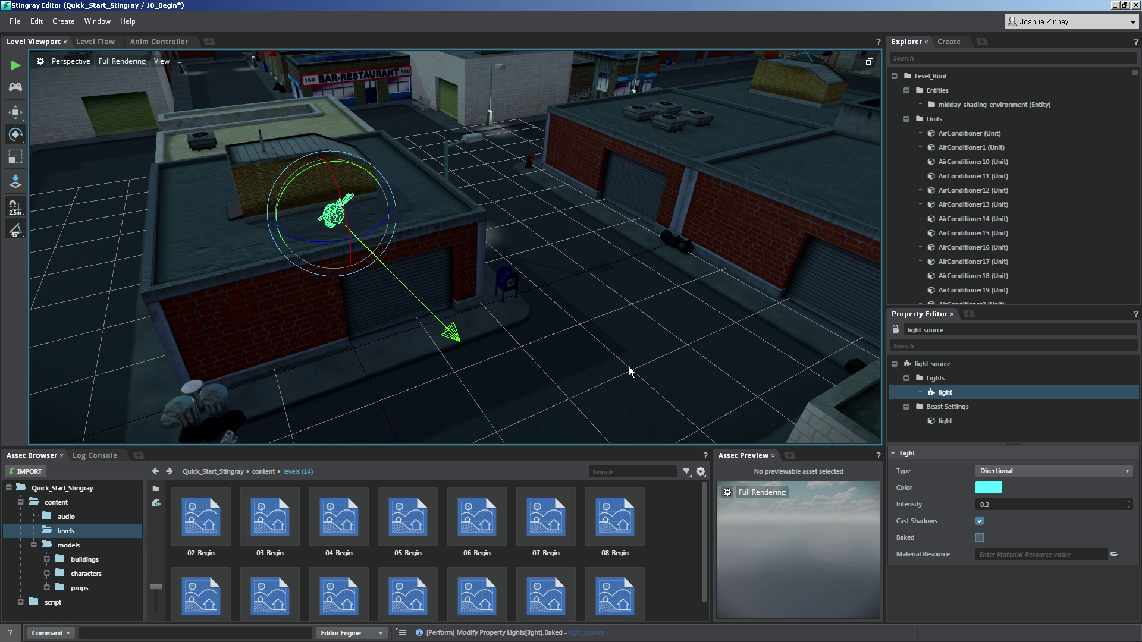
# Step: Orbit and zoom the view toward the Disco Fever storefront and its sidewalk
pyautogui.moveTo(614, 360)
pyautogui.keyDown('alt'); pyautogui.mouseDown()
pyautogui.moveTo(559, 354)
pyautogui.moveTo(606, 349)
pyautogui.mouseUp(); pyautogui.keyUp('alt')
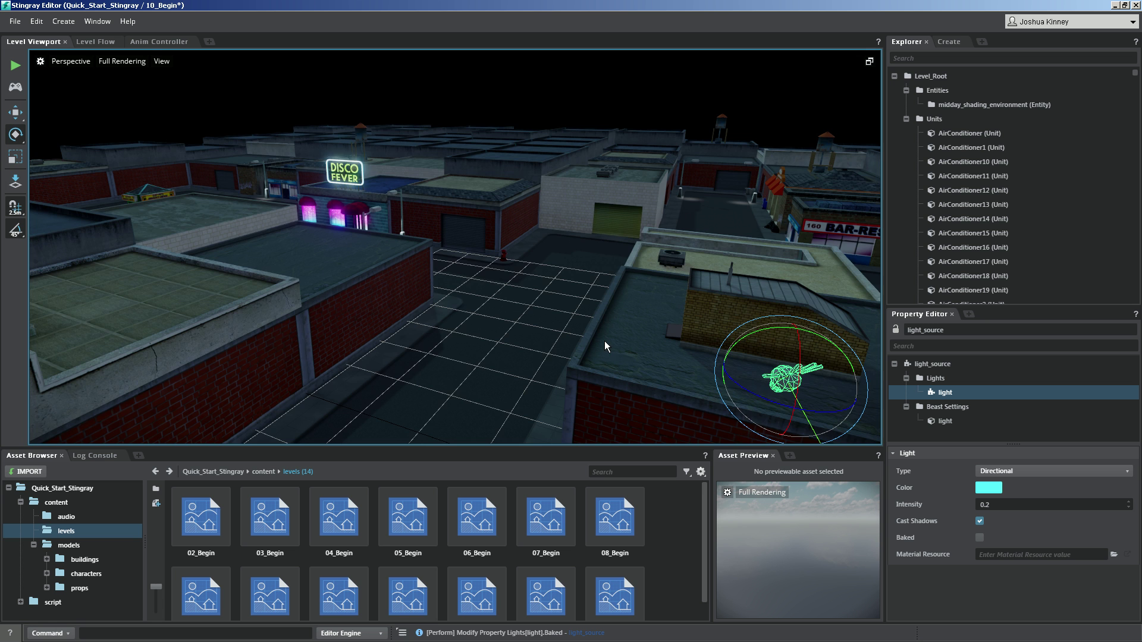
pyautogui.moveTo(593, 329)
pyautogui.keyDown('alt'); pyautogui.mouseDown(button='right')
pyautogui.moveTo(640, 371)
pyautogui.moveTo(595, 332)
pyautogui.mouseUp(button='right'); pyautogui.keyUp('alt')
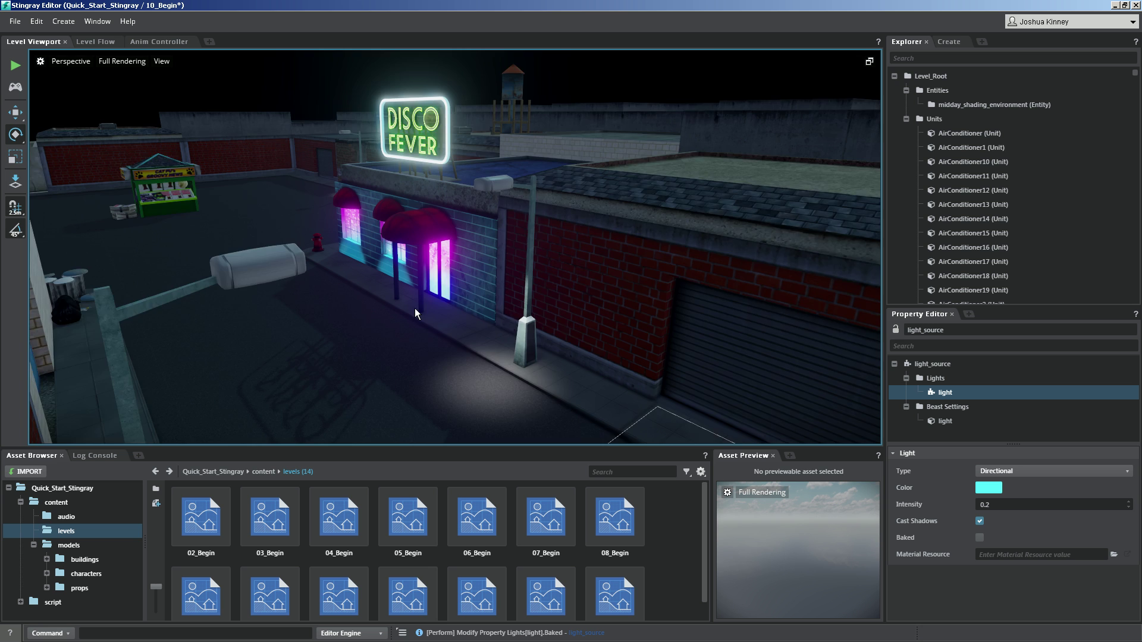
pyautogui.scroll(2, 417, 315)
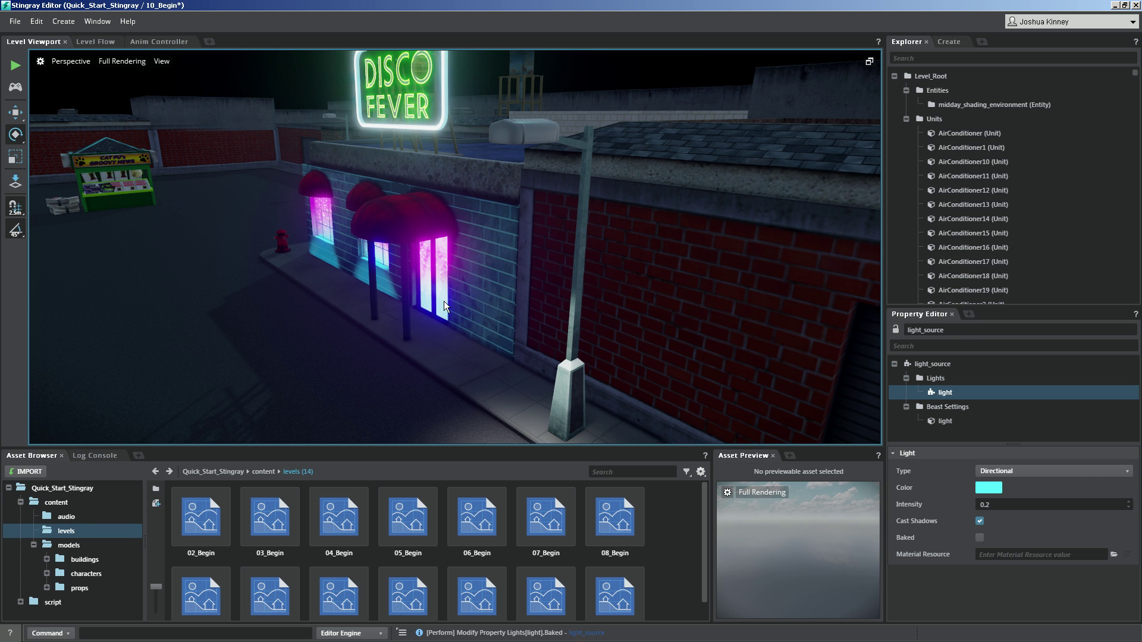
pyautogui.scroll(-3, 445, 306)
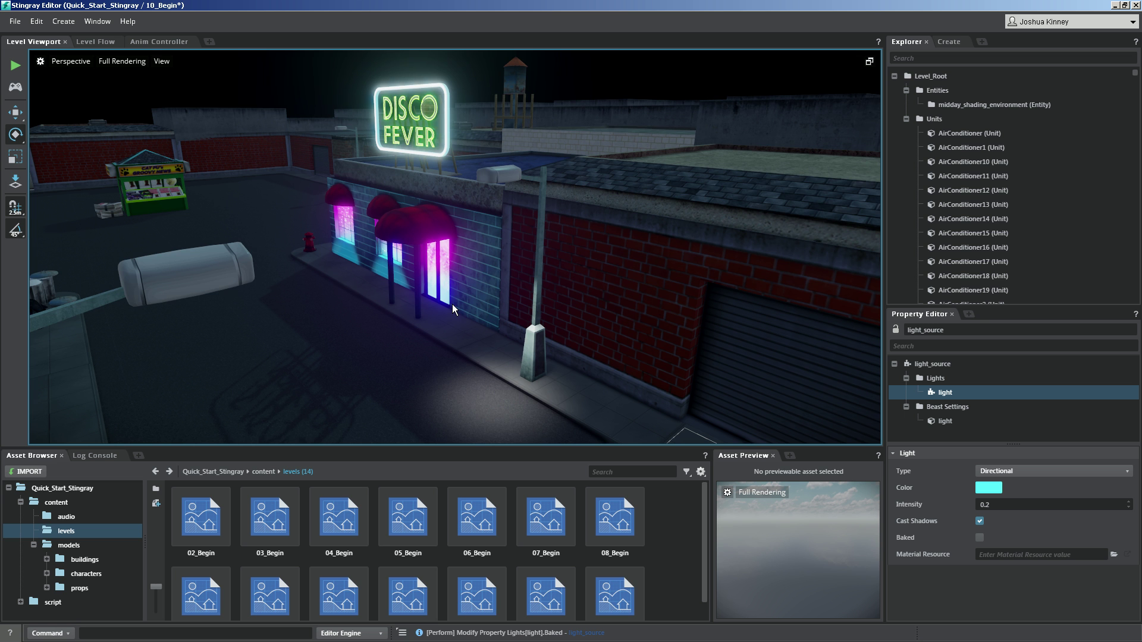
pyautogui.scroll(-3, 456, 333)
pyautogui.scroll(-3, 462, 334)
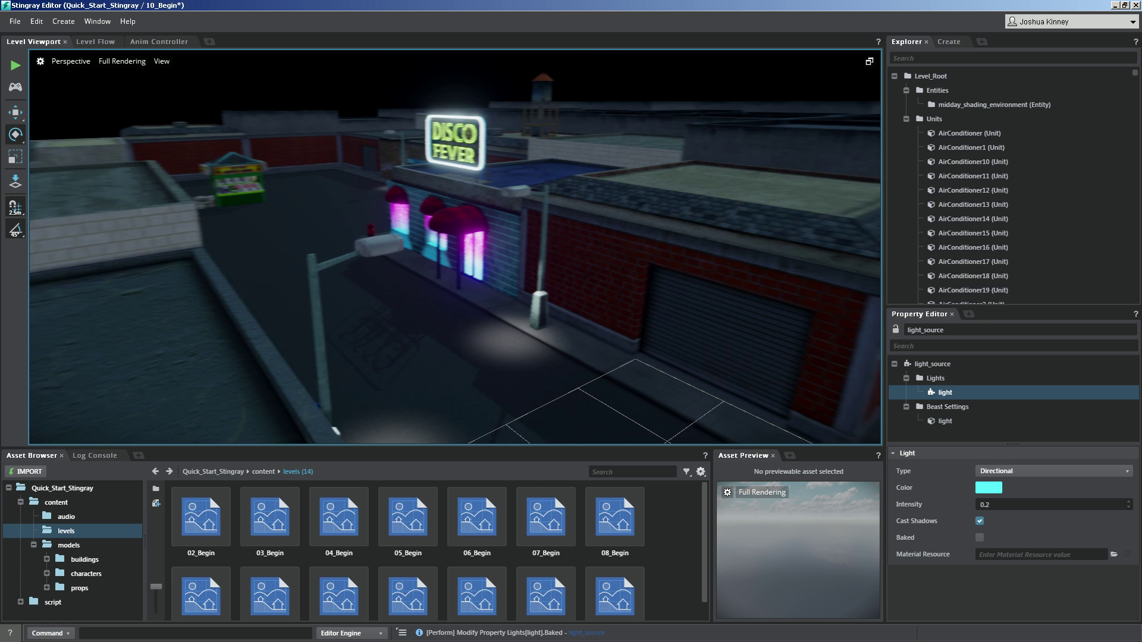
pyautogui.scroll(5, 504, 215)
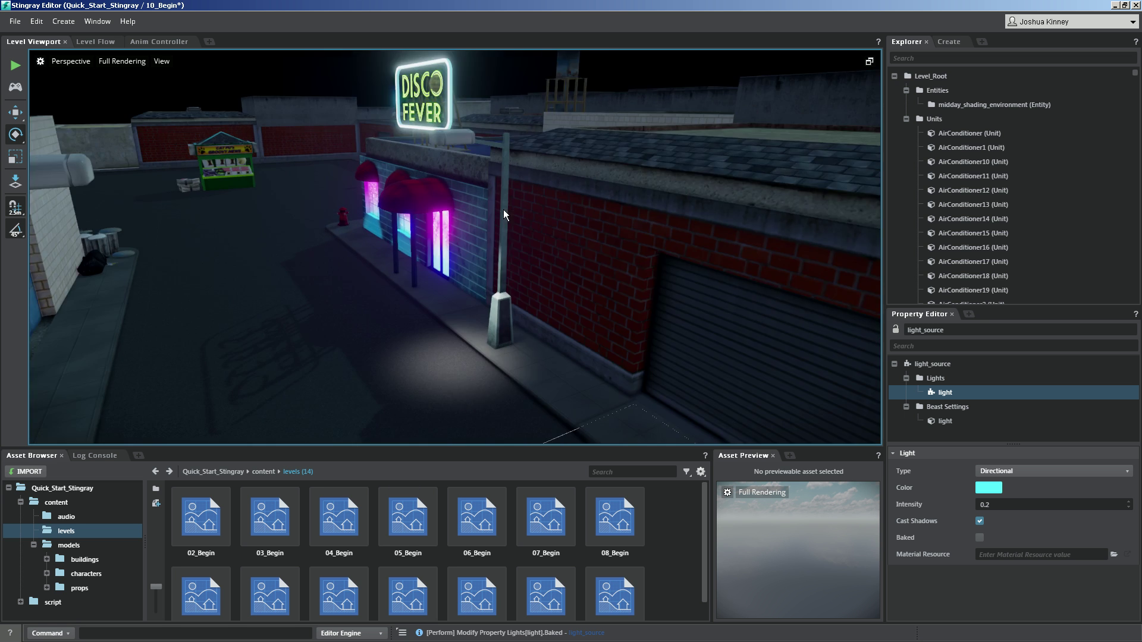
# Step: Select the street lamp, then select the Lamp asset in content/models/props
pyautogui.scroll(2, 504, 214)
pyautogui.click(525, 124)
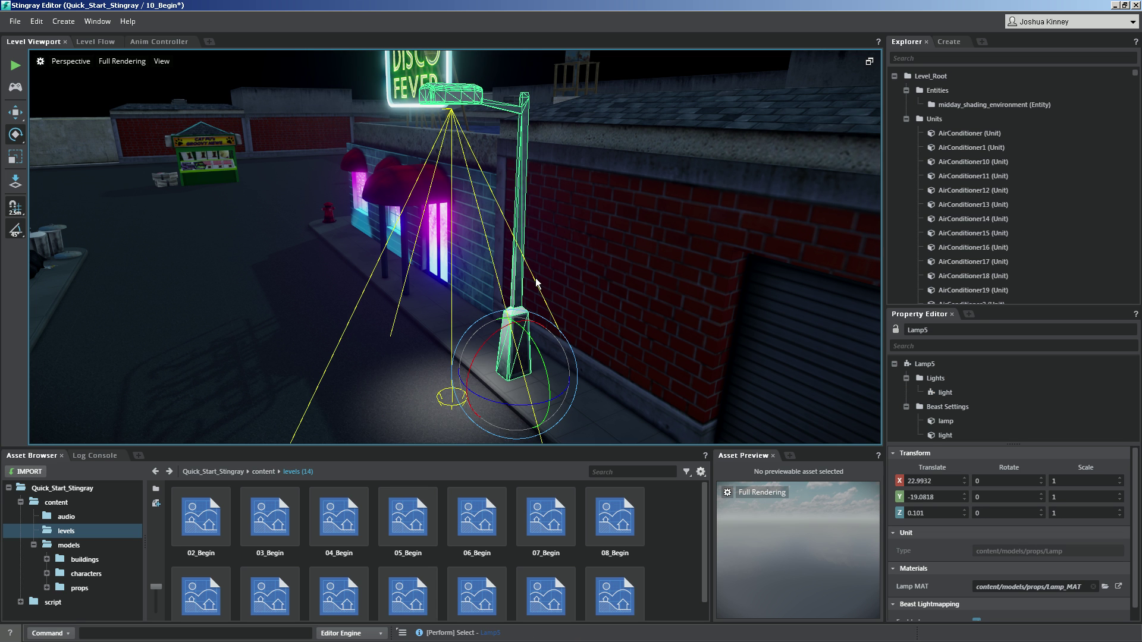
pyautogui.click(53, 546)
pyautogui.click(62, 590)
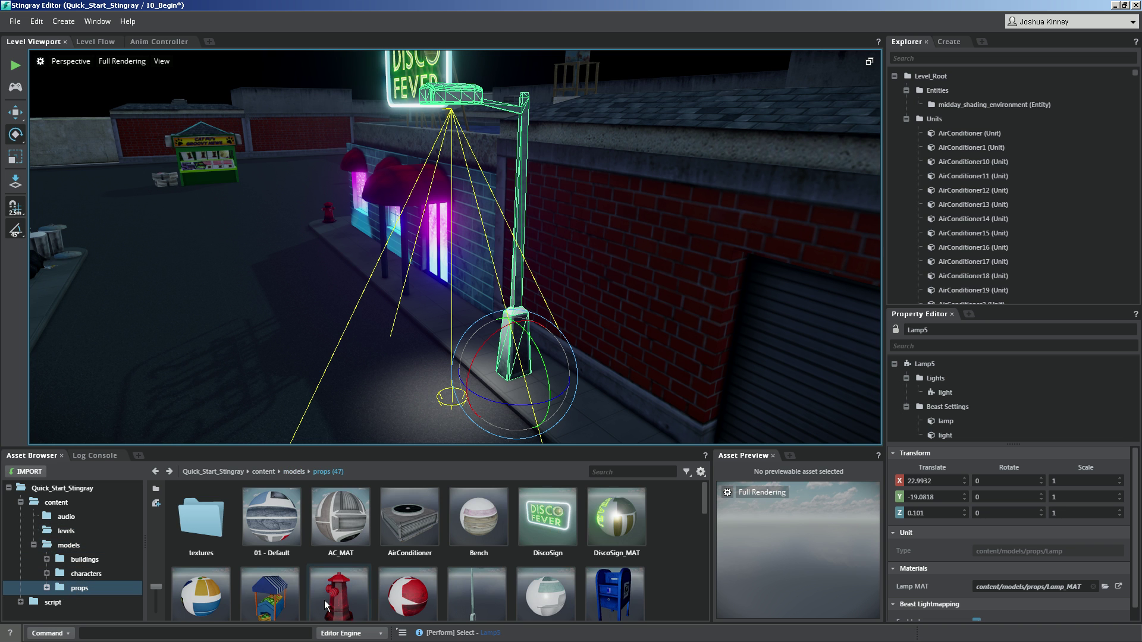
pyautogui.scroll(-2, 467, 595)
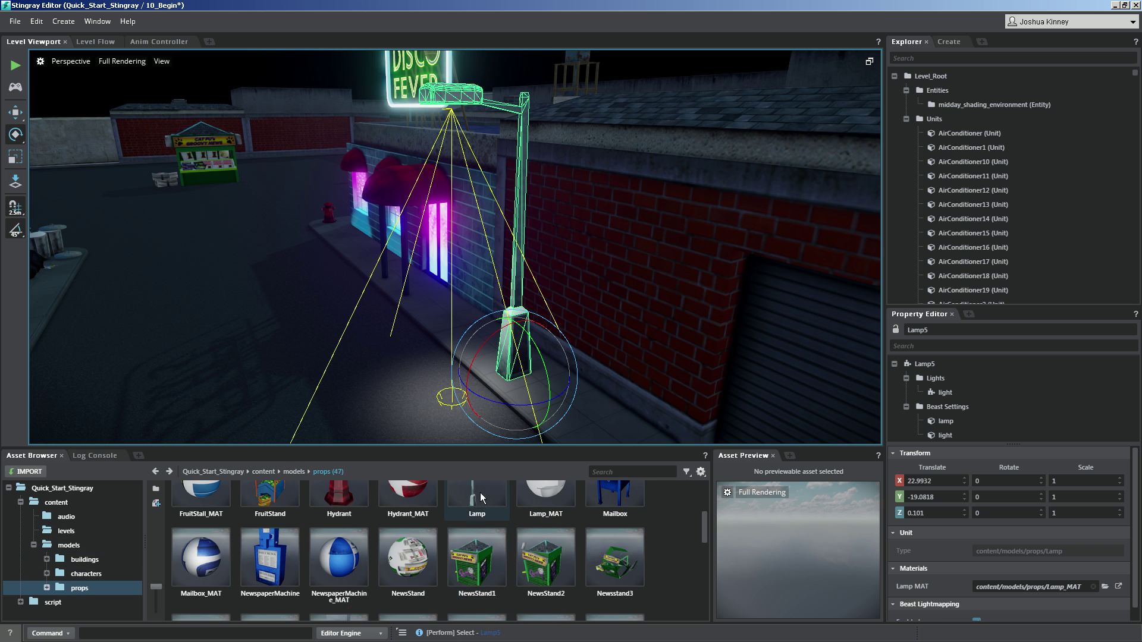
pyautogui.click(480, 492)
pyautogui.scroll(2, 479, 509)
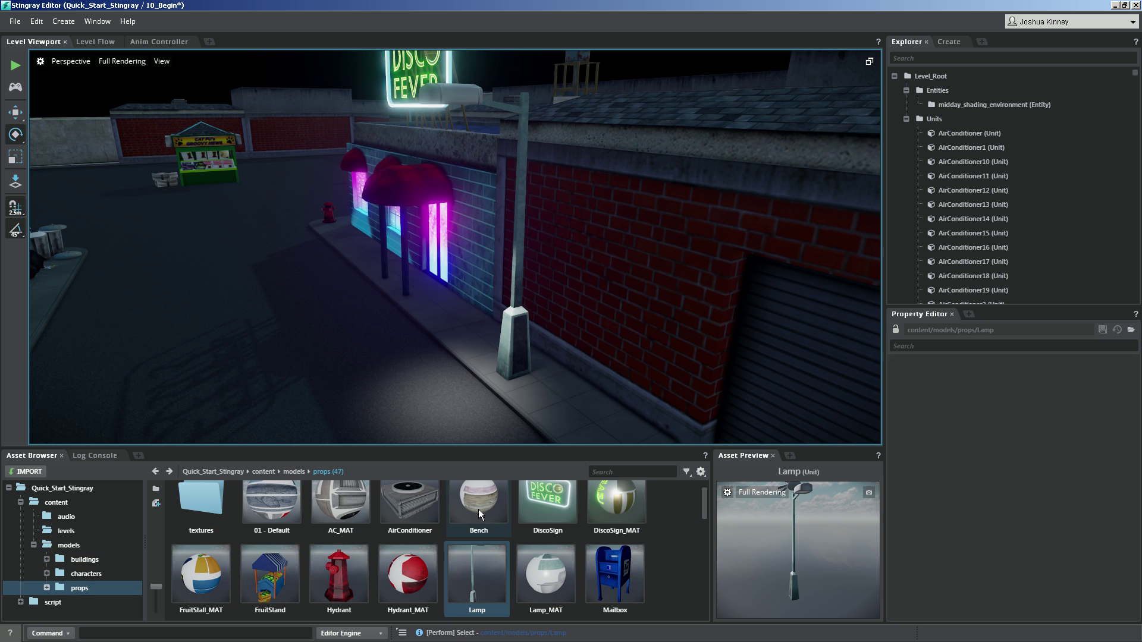
# Step: Open the Lamp unit in a maximized Unit Editor and select the light under Light_SnapPoint
pyautogui.doubleClick(475, 579)
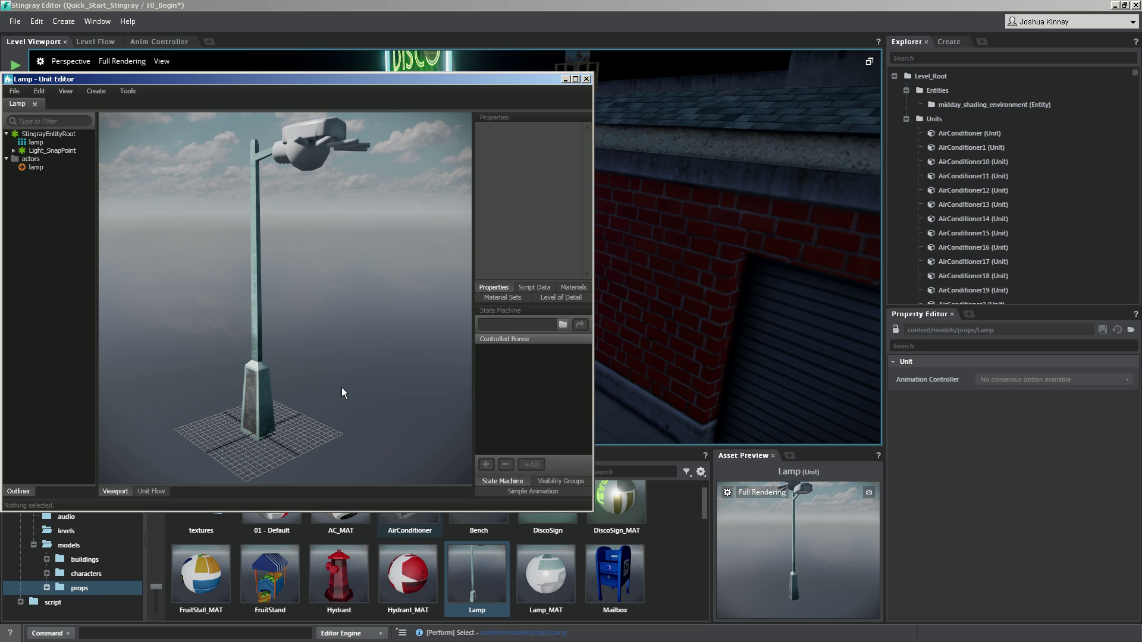
pyautogui.click(577, 82)
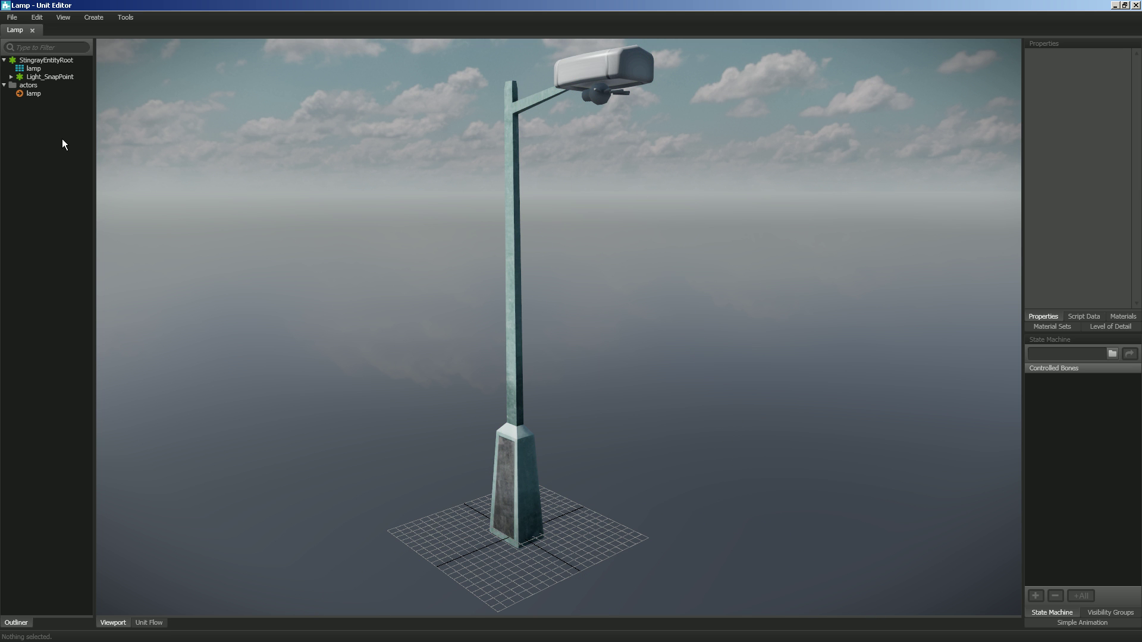
pyautogui.click(30, 69)
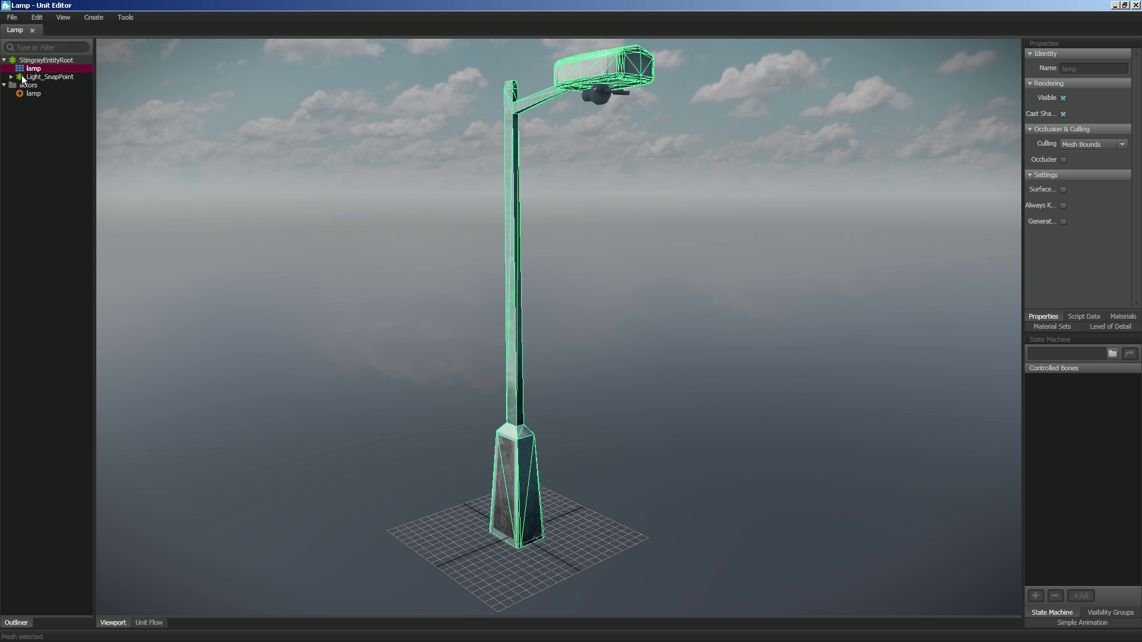
pyautogui.click(11, 76)
pyautogui.click(52, 77)
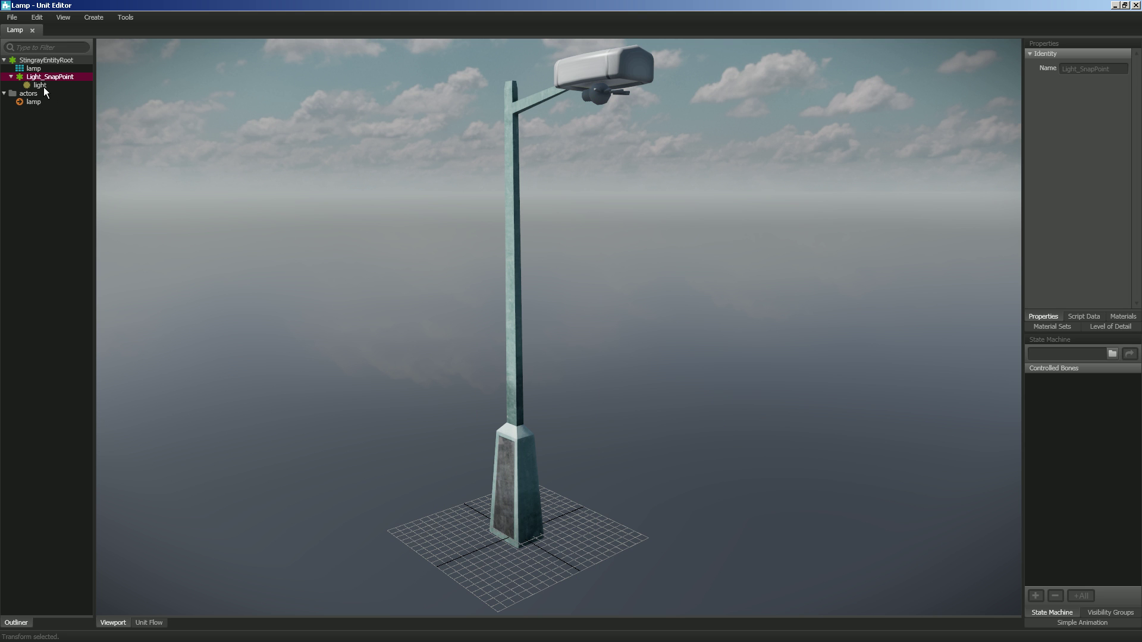
pyautogui.click(44, 86)
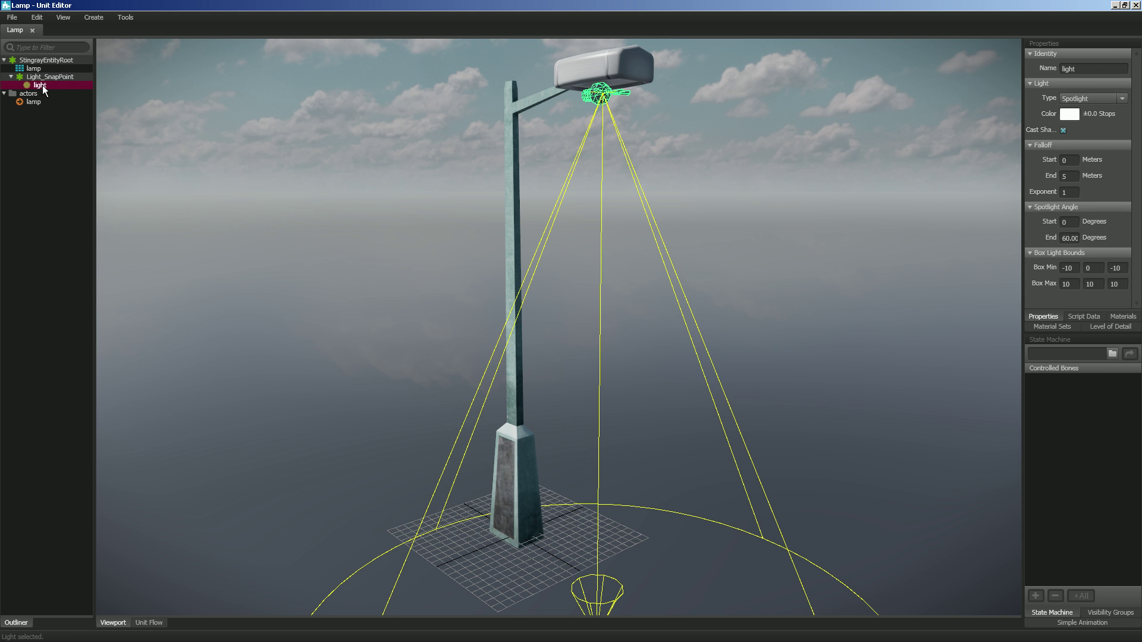
# Step: Delete the lamp's original light and create a new light under Light_SnapPoint
pyautogui.rightClick(43, 87)
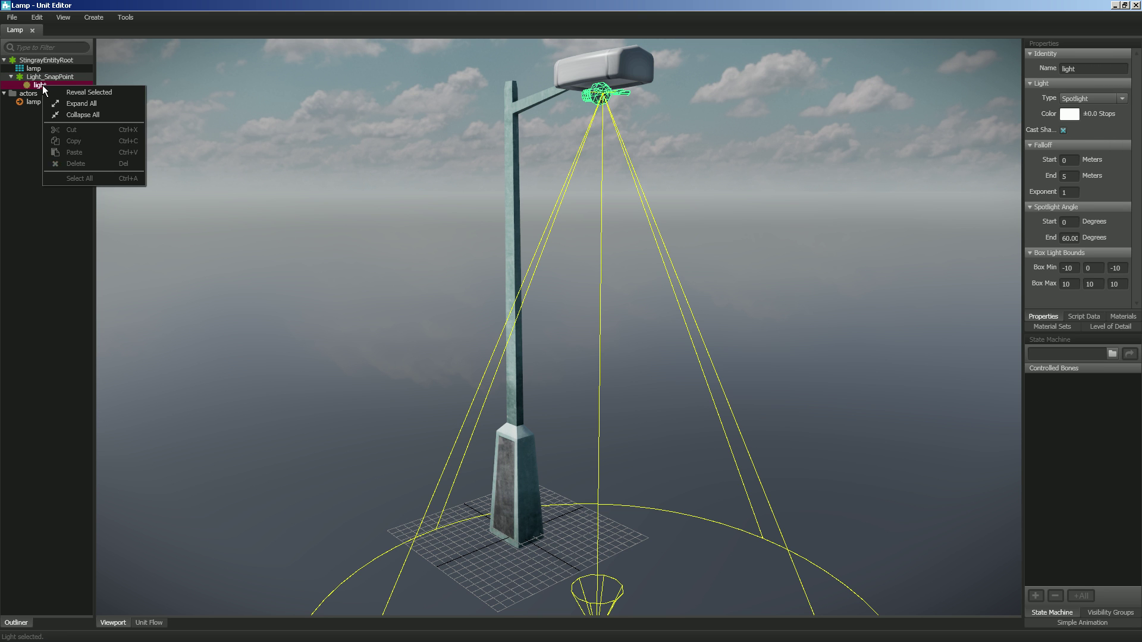
pyautogui.click(77, 164)
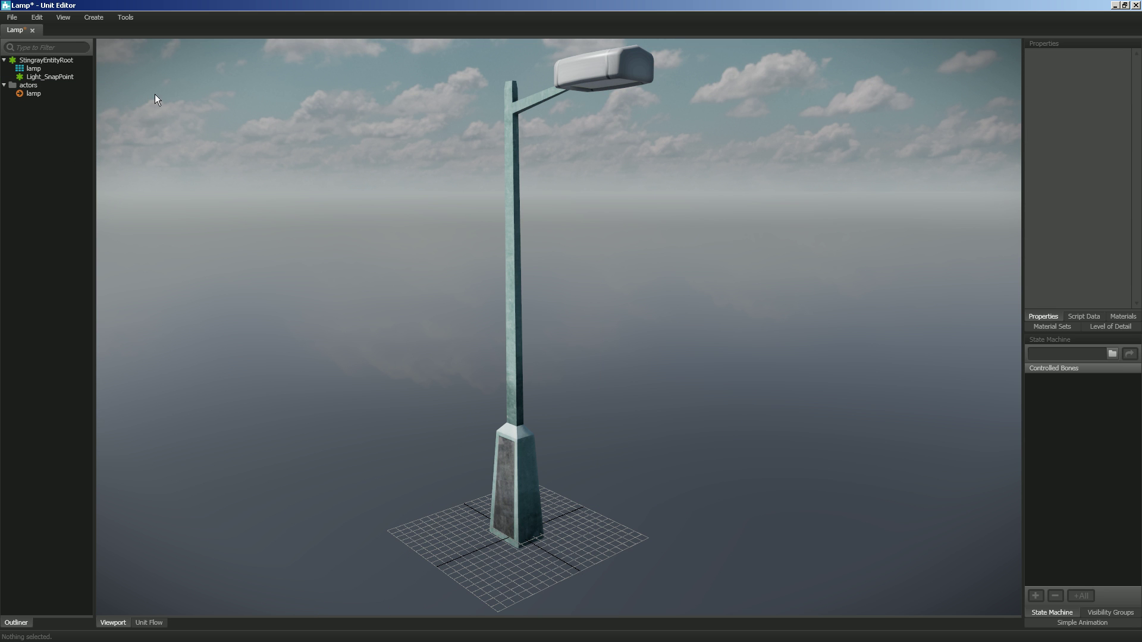
pyautogui.click(45, 77)
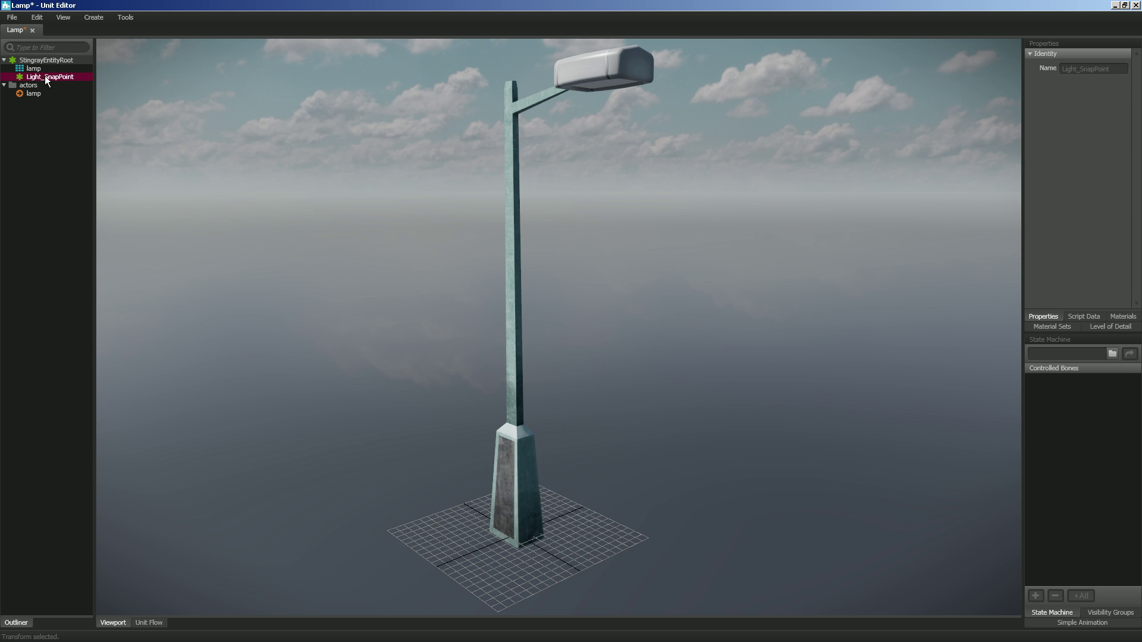
pyautogui.click(95, 18)
pyautogui.click(102, 44)
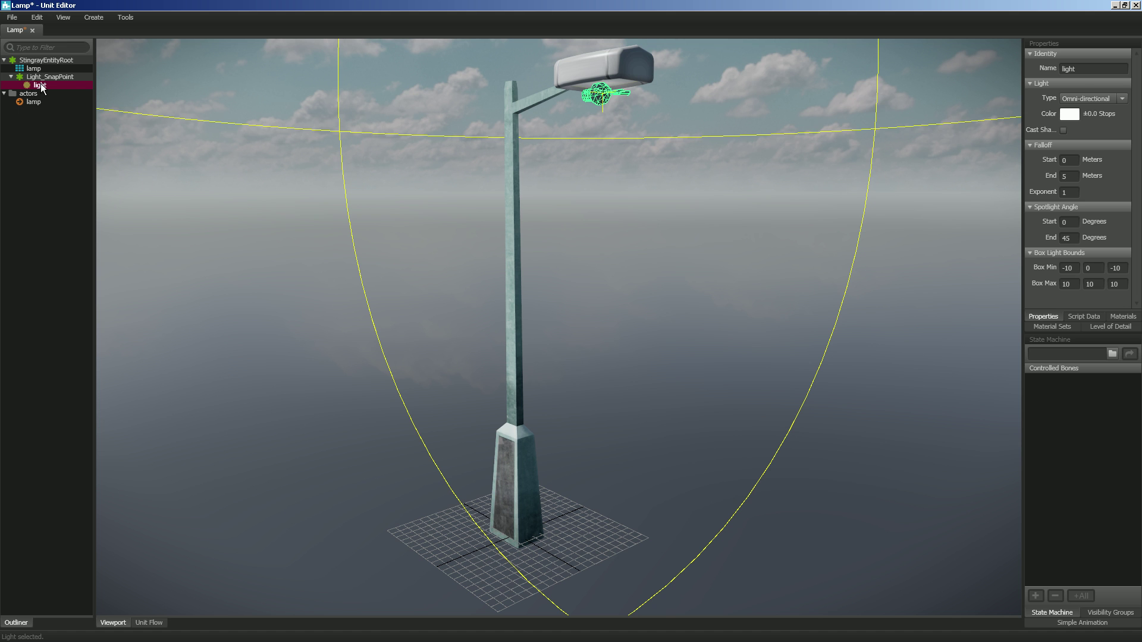
# Step: Make the new light a Spotlight with Falloff End 5
pyautogui.click(1123, 99)
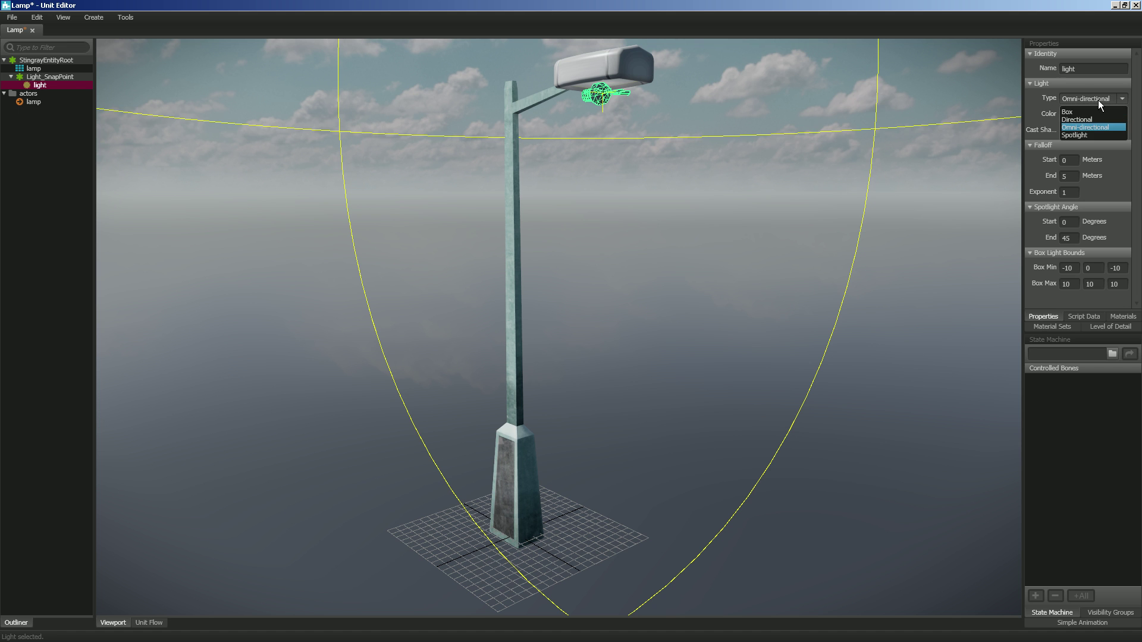
pyautogui.click(1088, 135)
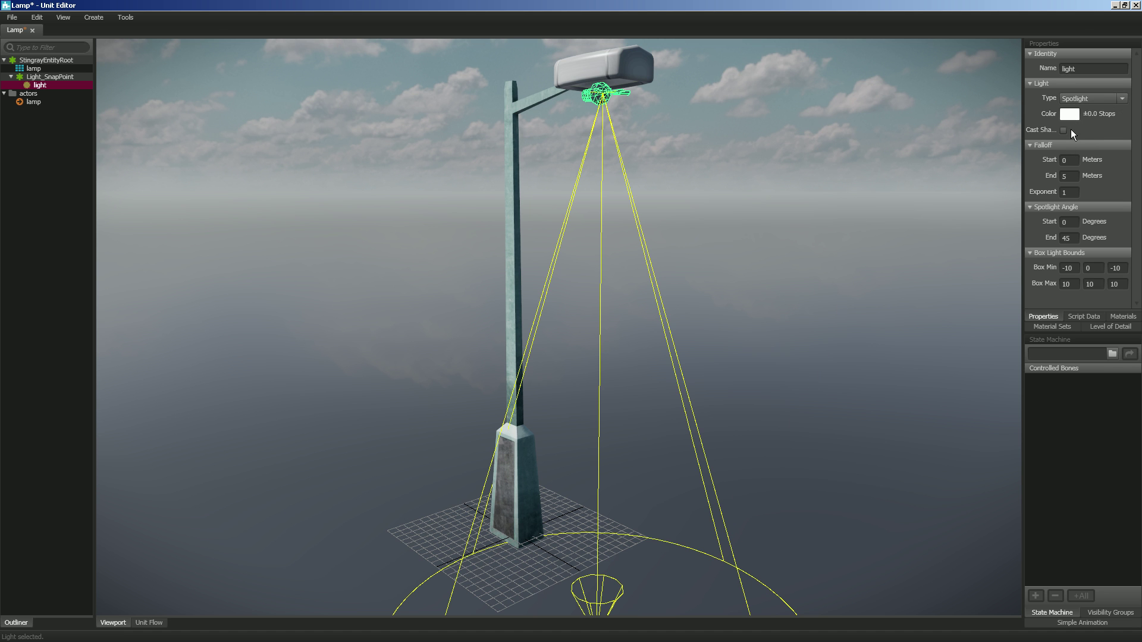
pyautogui.moveTo(1023, 122); pyautogui.dragTo(959, 124)
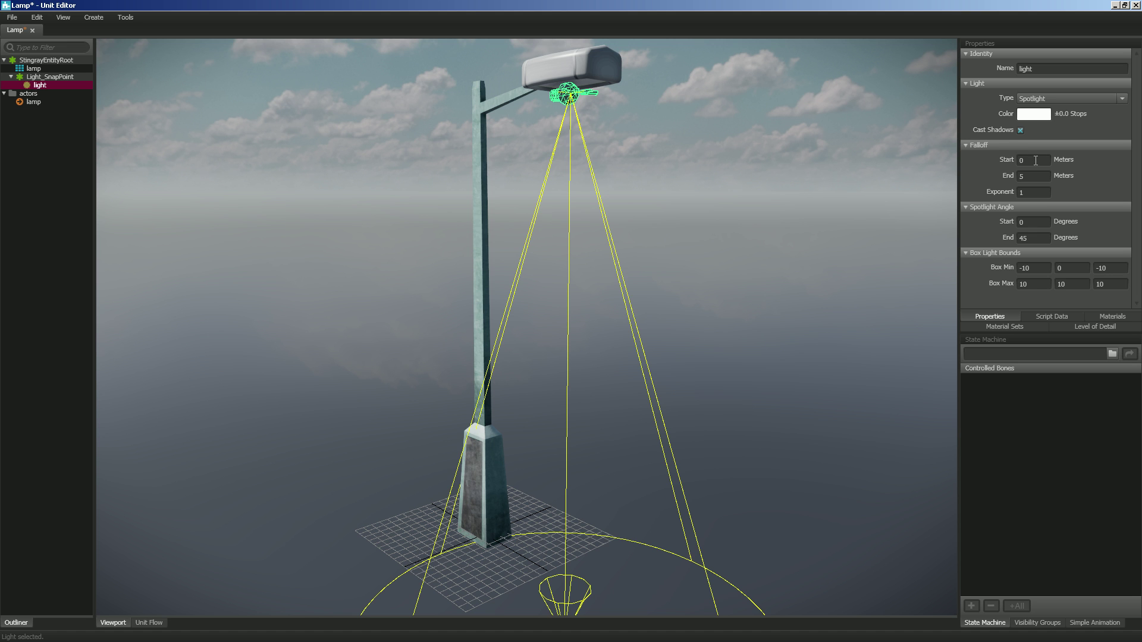
pyautogui.click(1036, 179)
pyautogui.write('8')
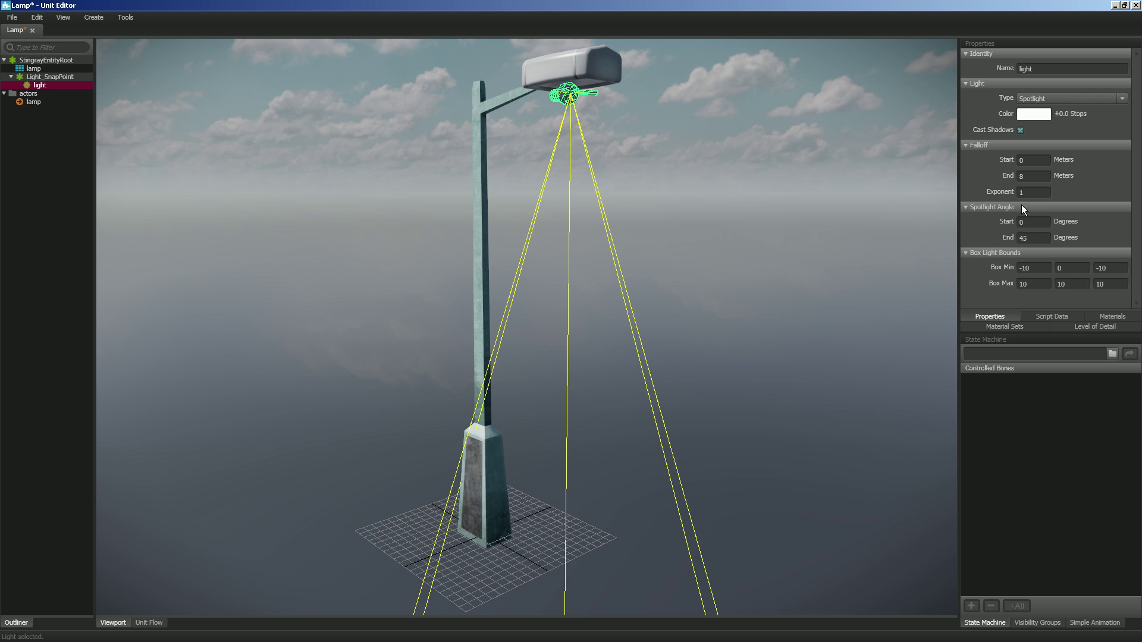
pyautogui.write('5')
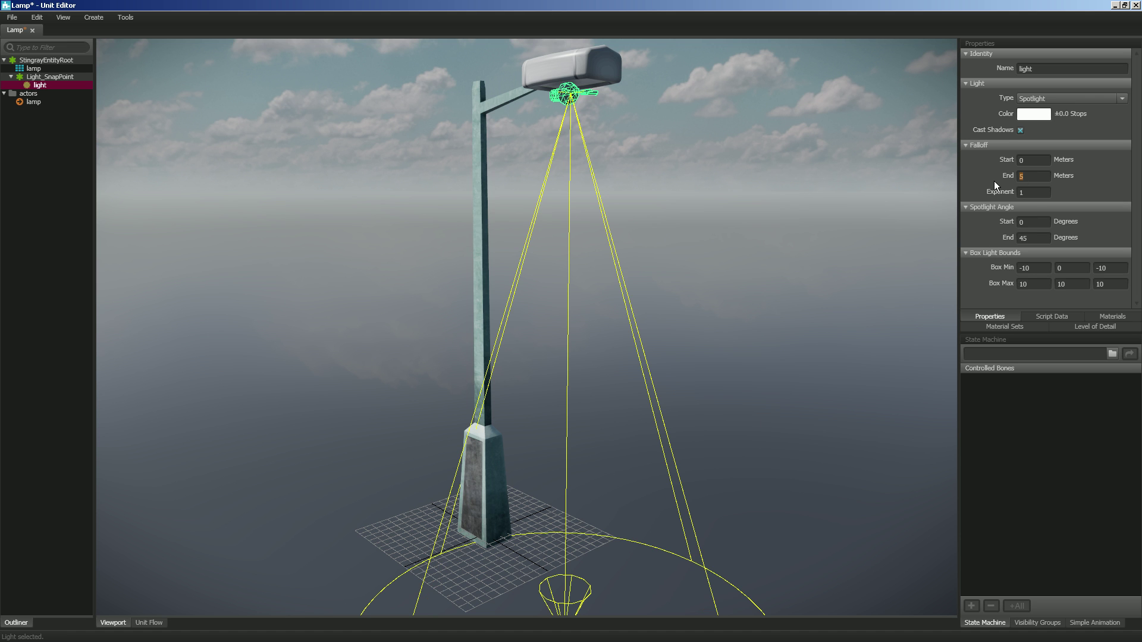
pyautogui.click(1030, 193)
# Step: Set Spotlight Angle End to 60 and save the Lamp unit
pyautogui.click(1040, 241)
pyautogui.write('60')
pyautogui.press('Return')
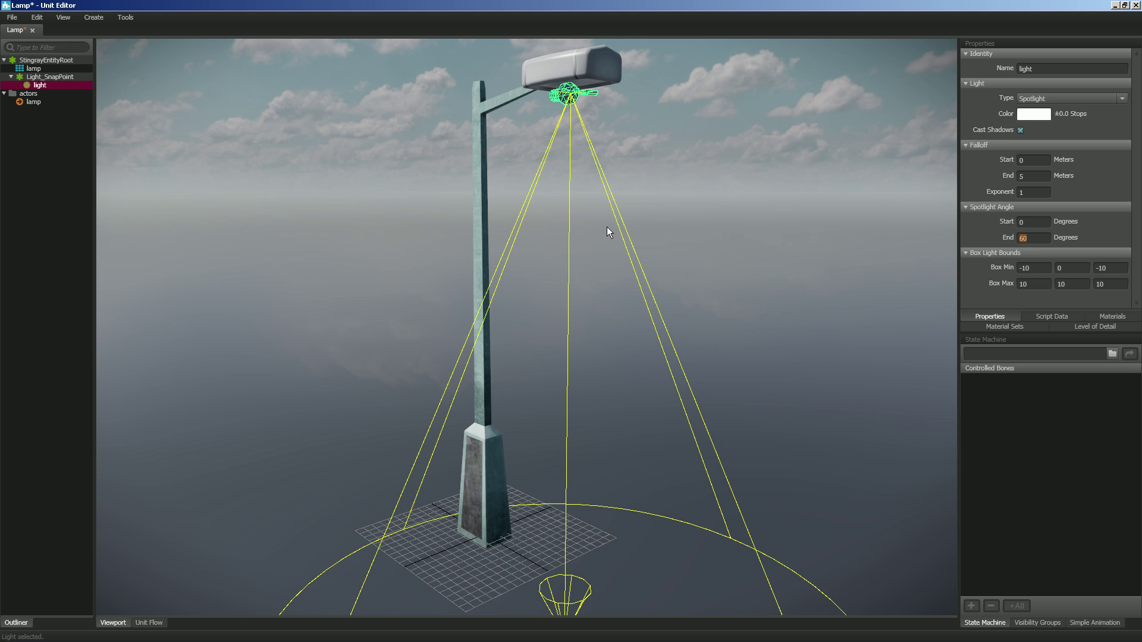
pyautogui.hotkey('ctrl', 's')
# Step: Return to the level view, orbit along the street, and select the Lamp5 street lamp
pyautogui.hotkey('alt', 'Tab')
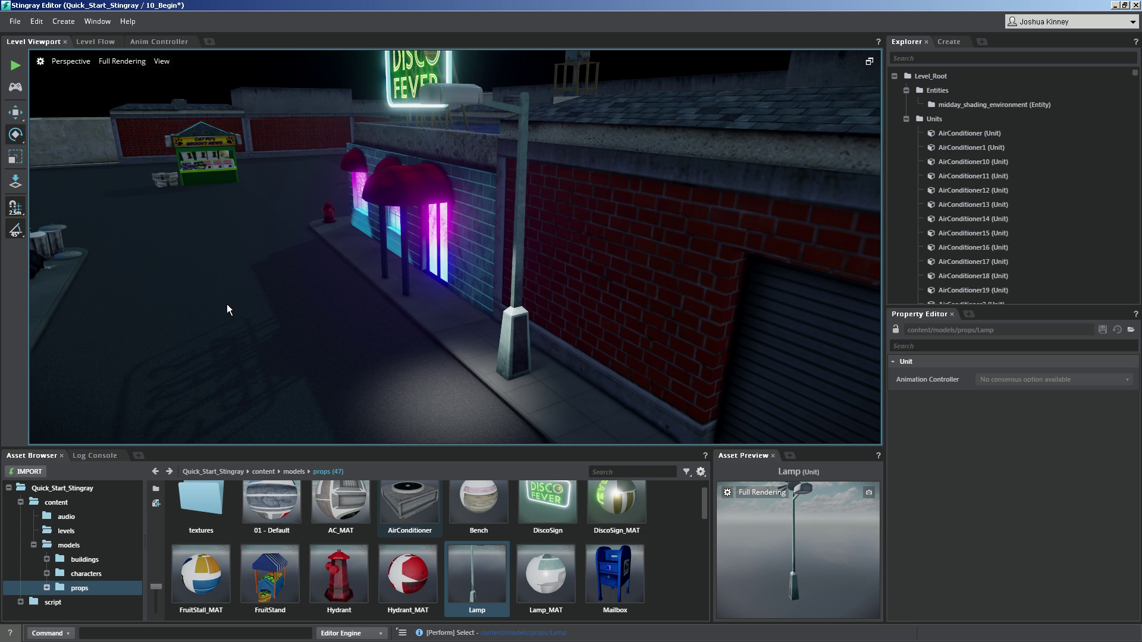
pyautogui.keyDown('alt'); pyautogui.moveTo(276, 280); pyautogui.dragTo(562, 288); pyautogui.keyUp('alt')
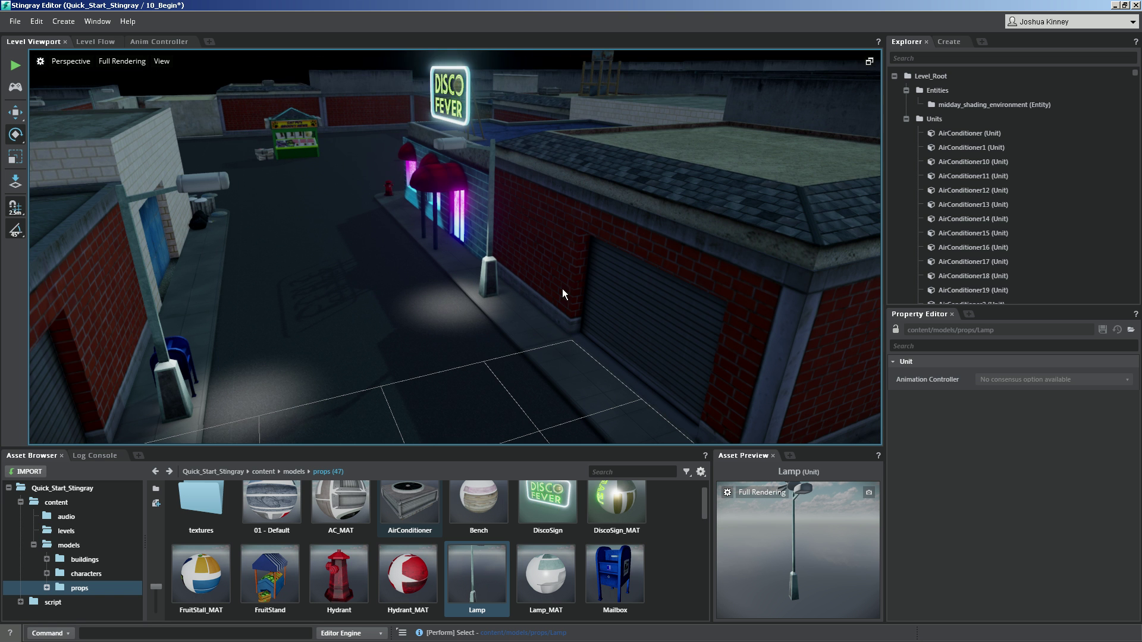
pyautogui.moveTo(484, 280)
pyautogui.keyDown('alt'); pyautogui.mouseDown()
pyautogui.moveTo(426, 277)
pyautogui.moveTo(470, 298)
pyautogui.mouseUp(); pyautogui.keyUp('alt')
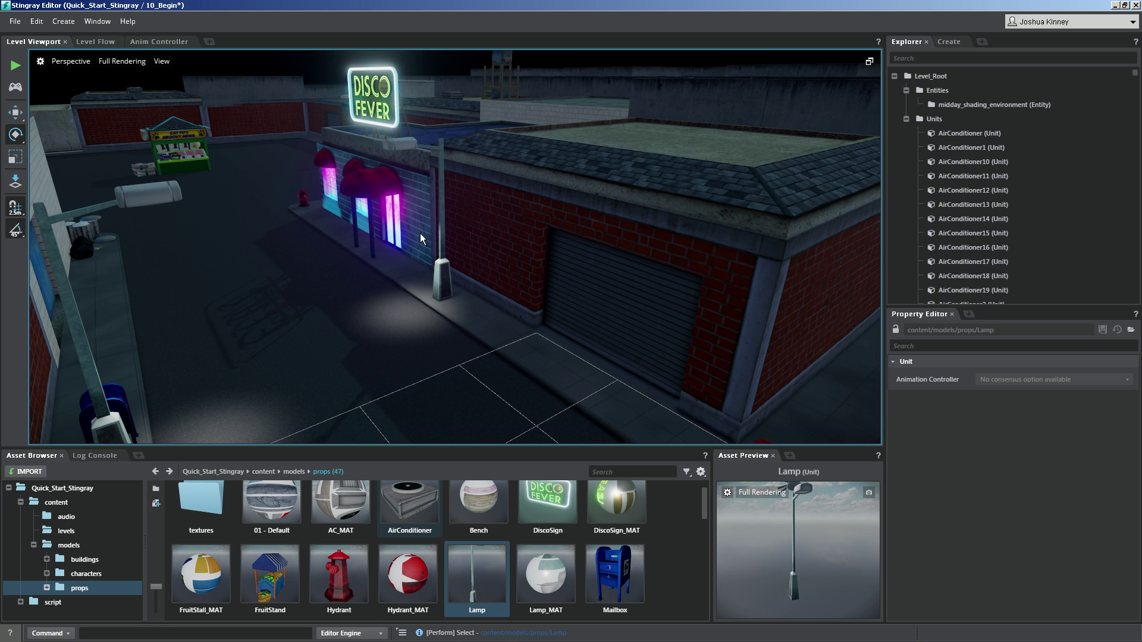
pyautogui.click(401, 150)
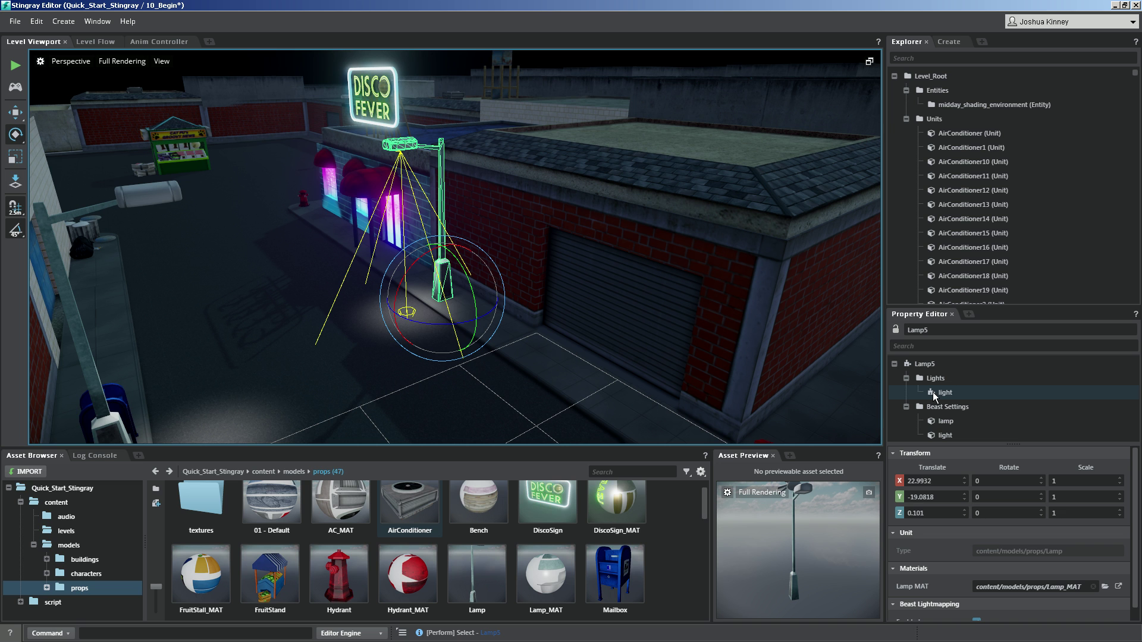
# Step: Inspect Lamp5's spotlight: intensity 400, Cast Shadows re-enabled, and the 60-degree Spotlight Angle
pyautogui.click(933, 393)
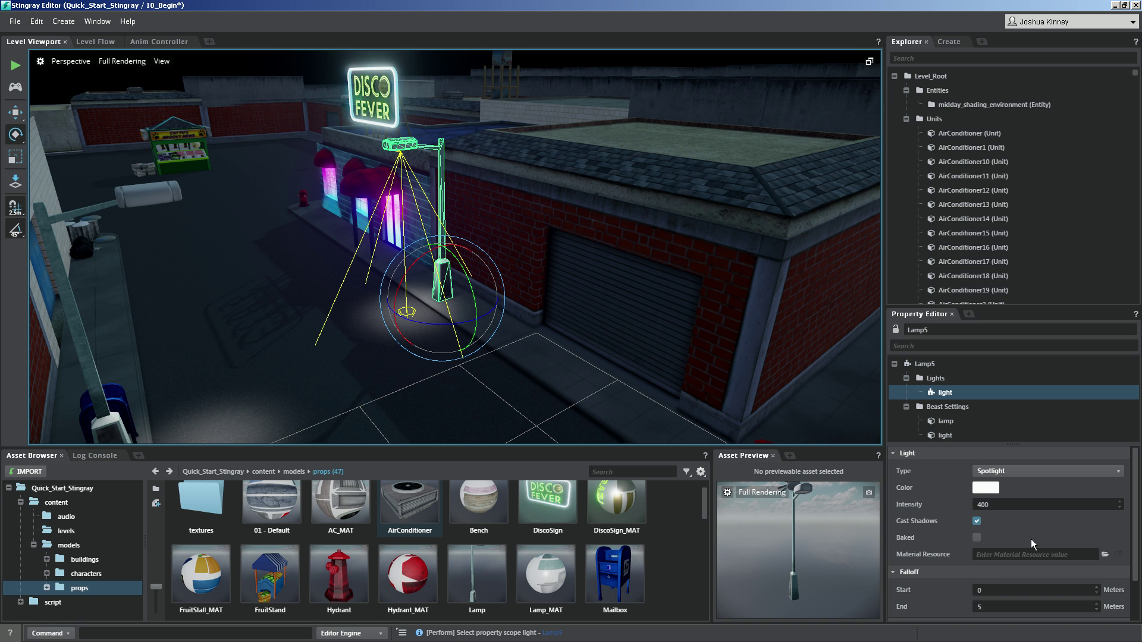
pyautogui.doubleClick(1011, 507)
pyautogui.click(976, 524)
pyautogui.click(977, 522)
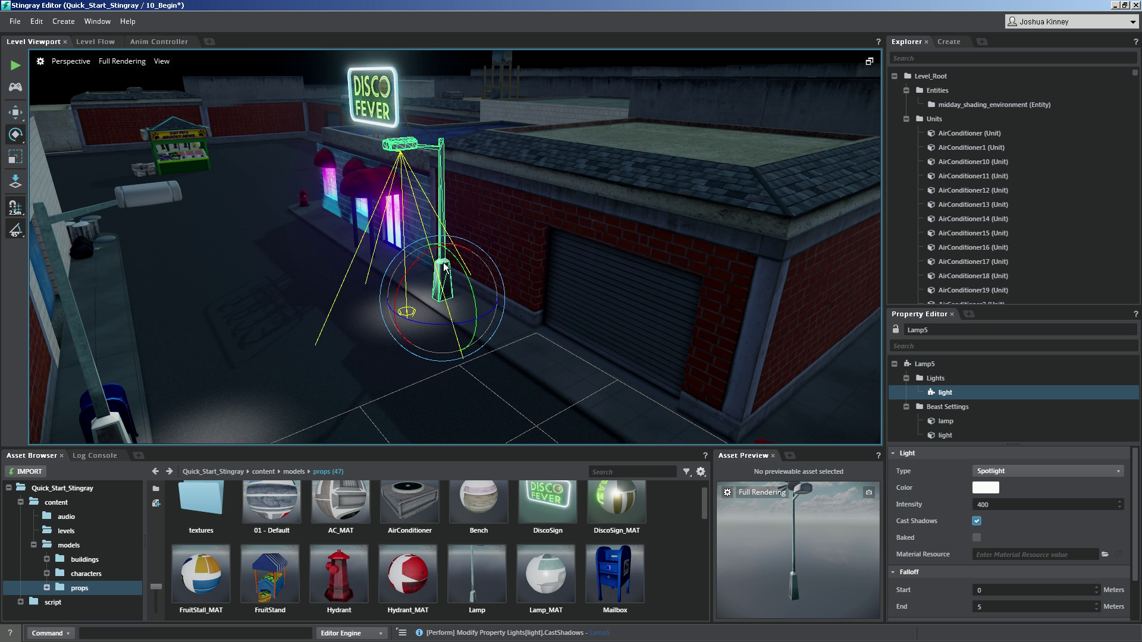
pyautogui.keyDown('alt'); pyautogui.moveTo(562, 284); pyautogui.dragTo(426, 290); pyautogui.keyUp('alt')
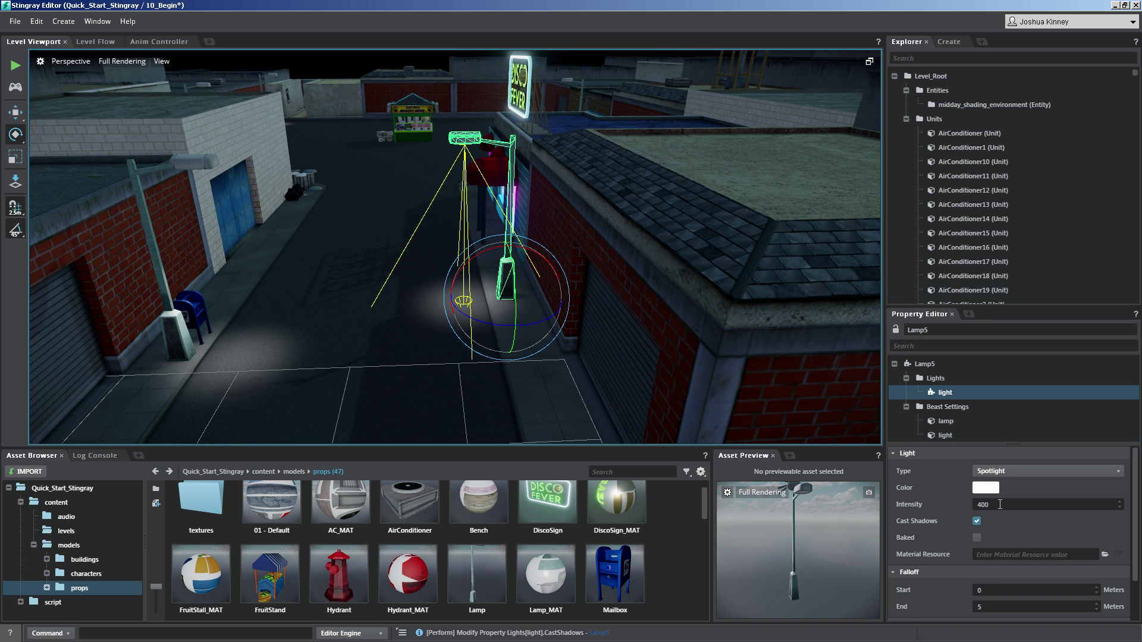
pyautogui.scroll(-2, 992, 586)
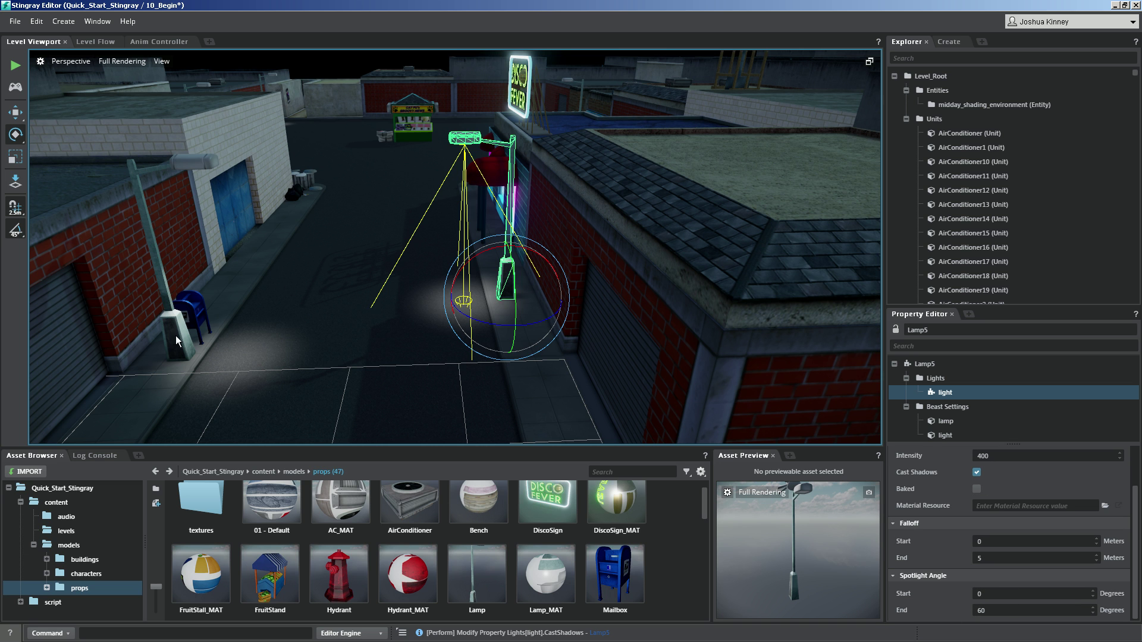
pyautogui.doubleClick(482, 572)
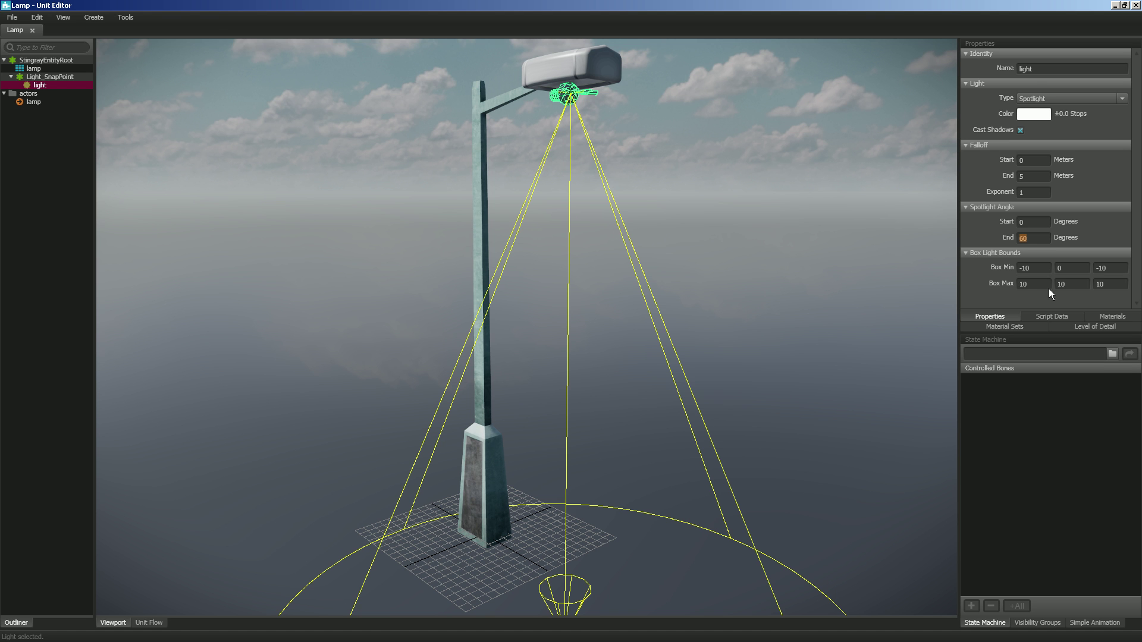
pyautogui.click(1136, 5)
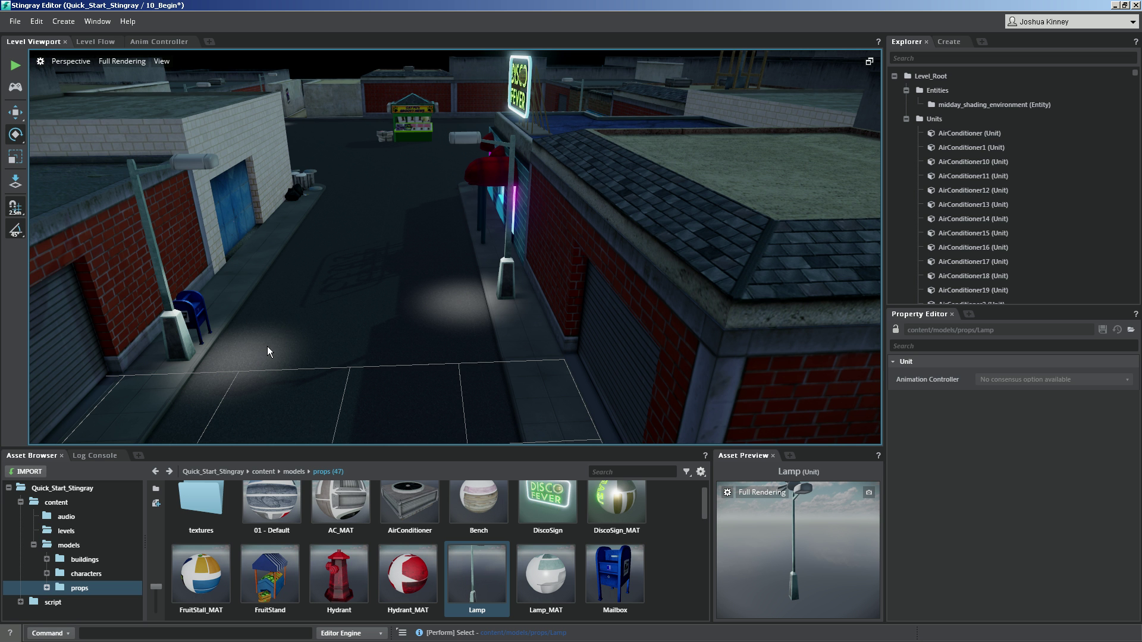